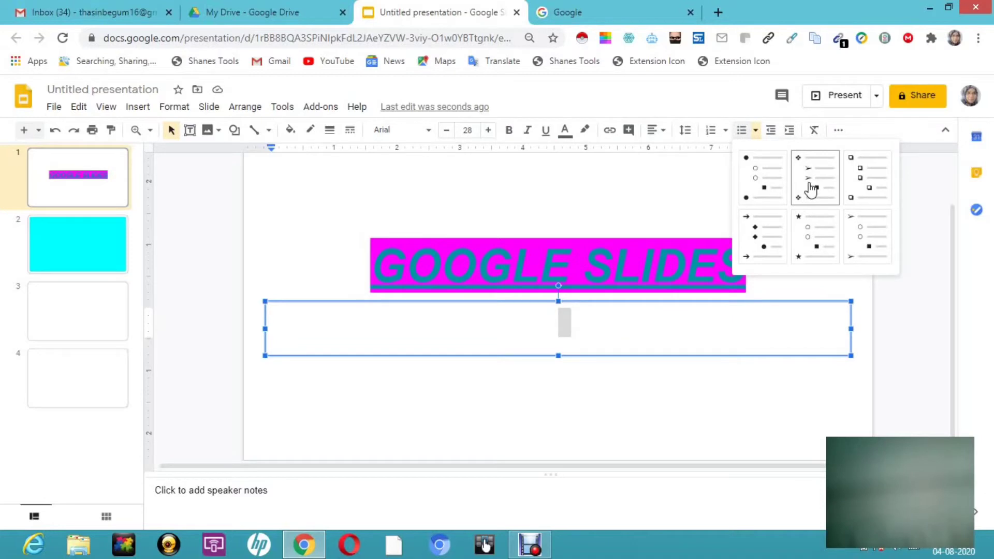
- Format the first slide's subtitle as a list with diamond bullets and enter "File menu" as its first item
left_click(810, 190)
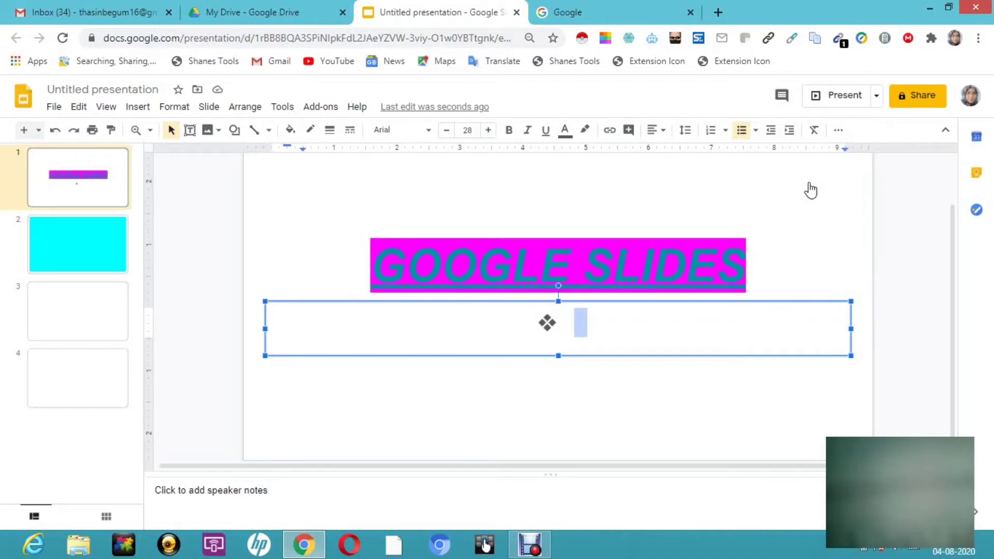
type("file")
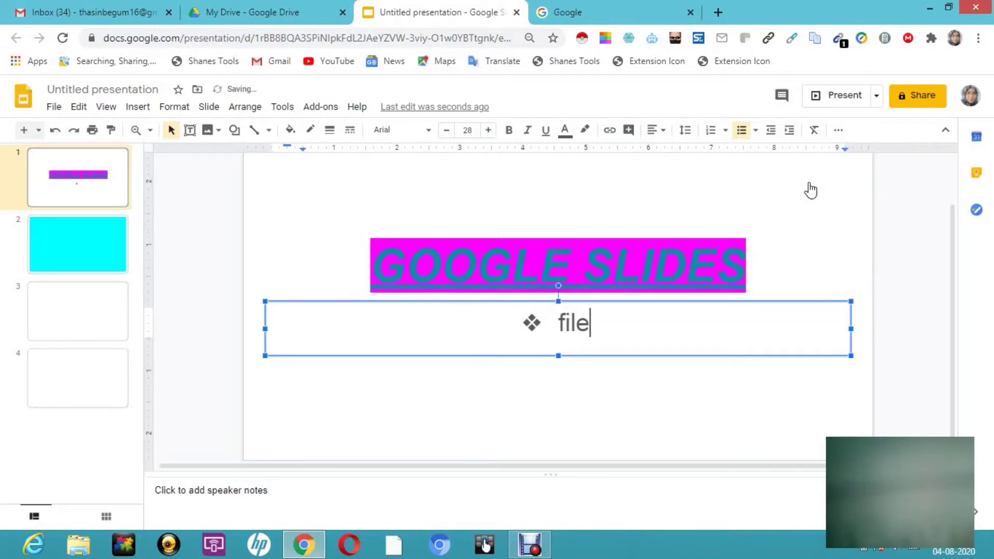
type(" menue")
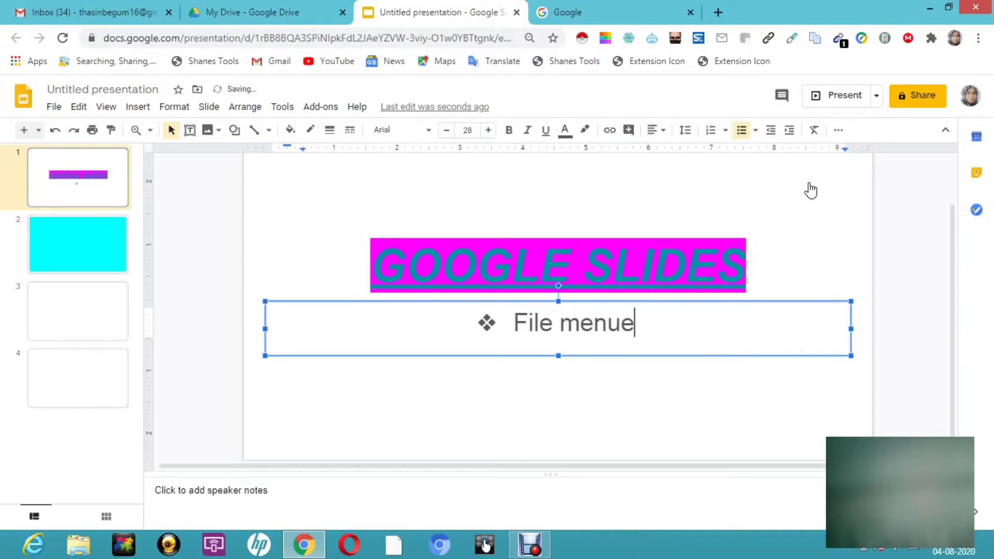
key("BackSpace")
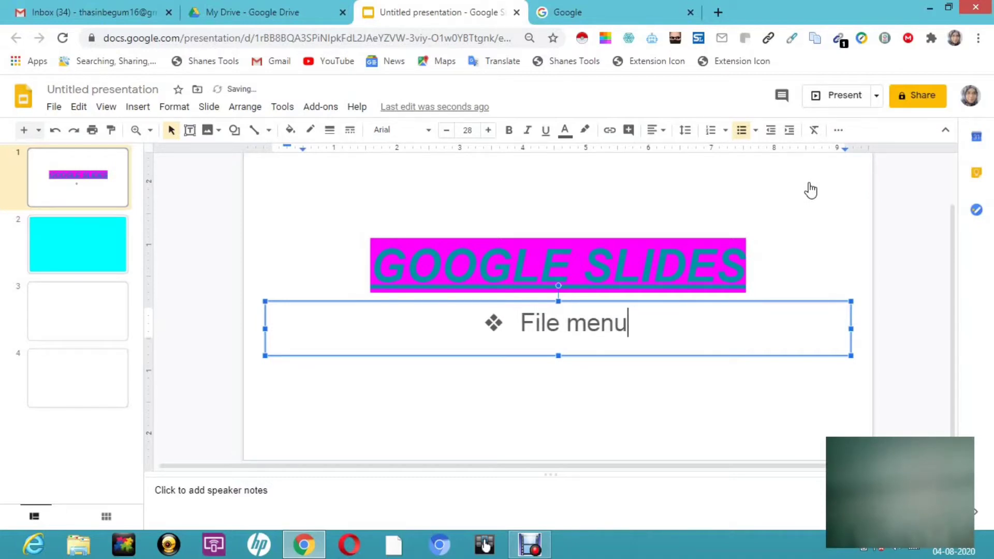
- Link the "File menu" text to the last slide of this presentation
left_click_drag(520, 322, 657, 337)
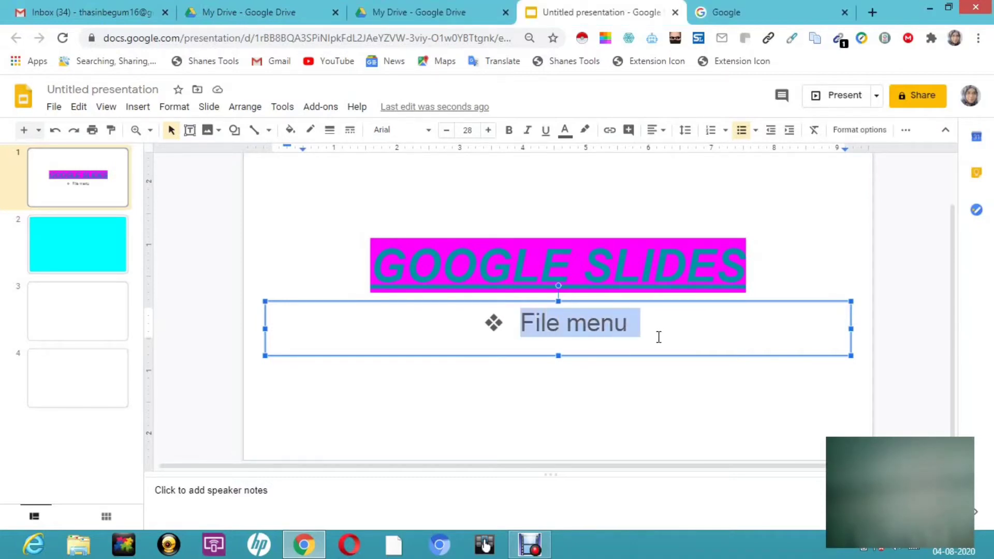
left_click(611, 135)
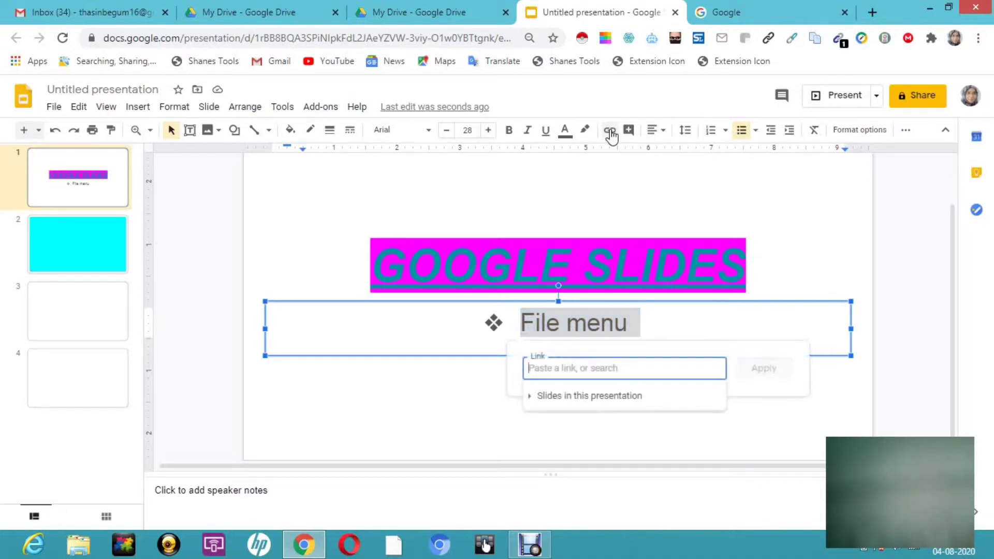
left_click(572, 397)
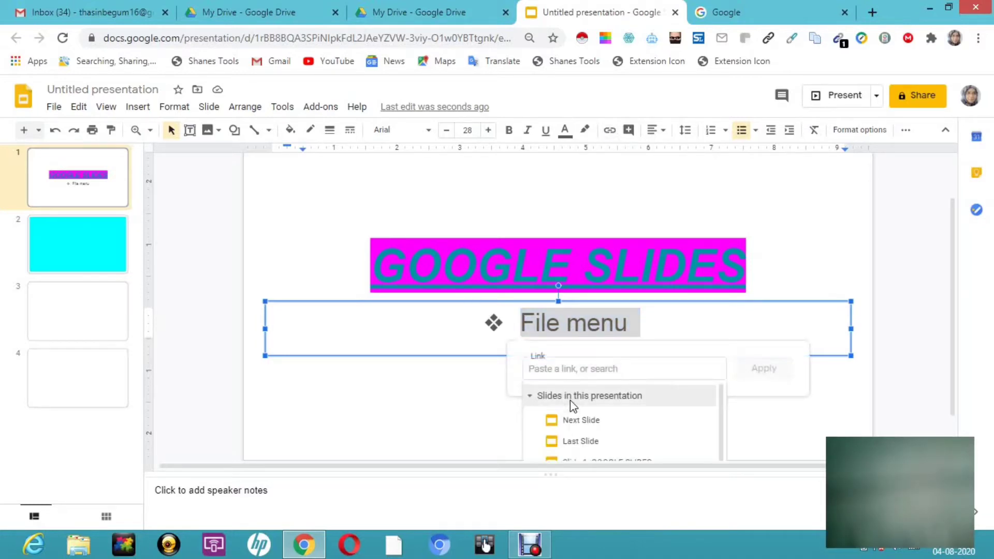
left_click(579, 441)
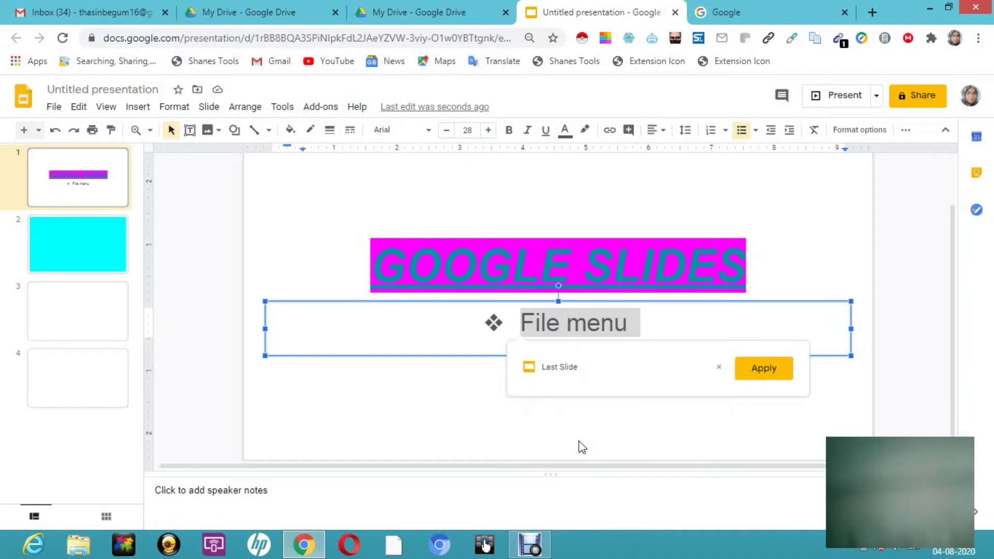
left_click(777, 371)
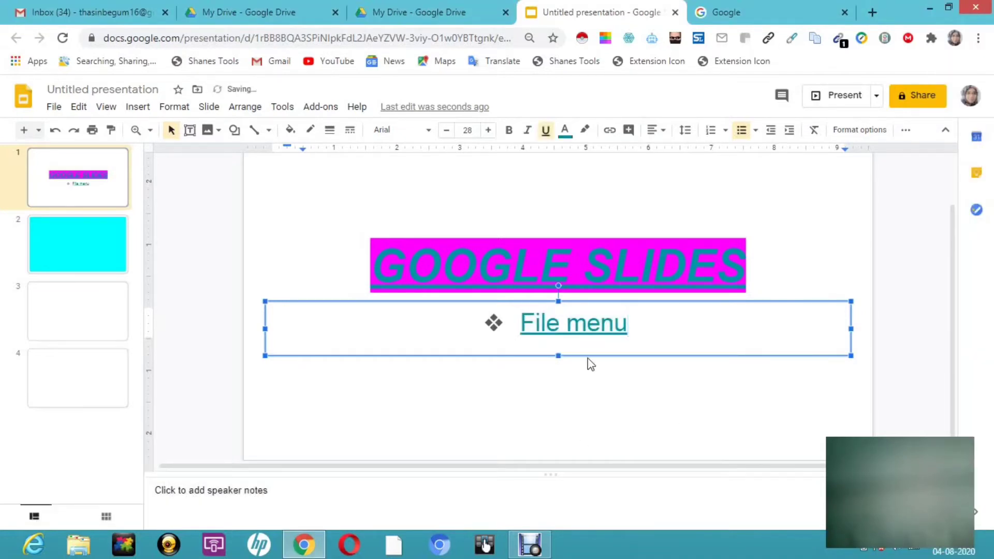
- Follow the "File menu" link to the last slide and enter "1 2 3 4" in its body text box
double_click(582, 325)
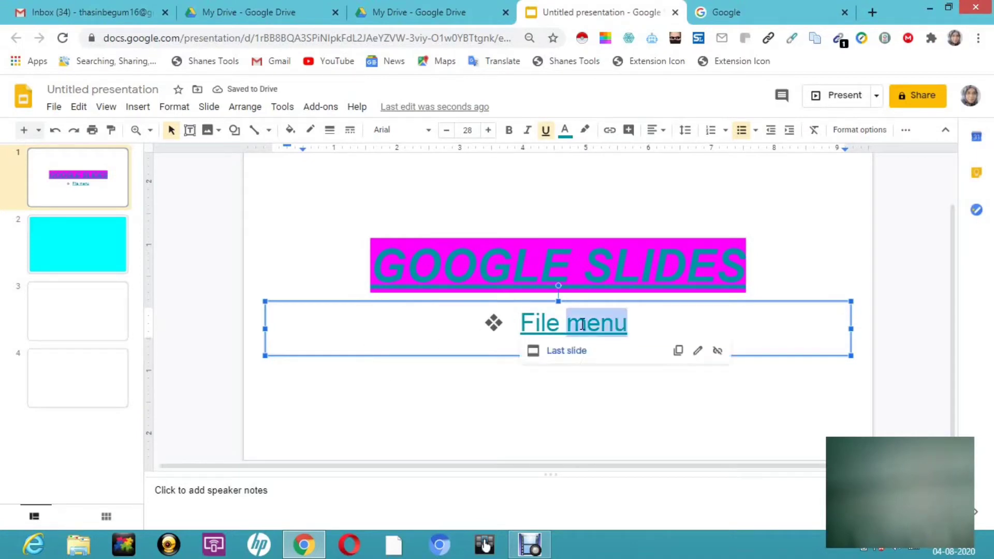
left_click(567, 351)
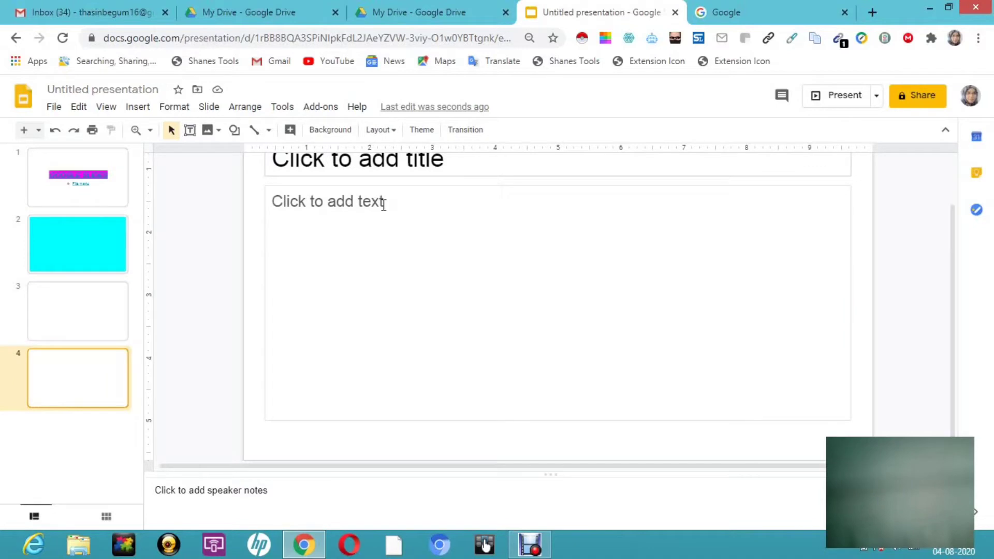
left_click(383, 205)
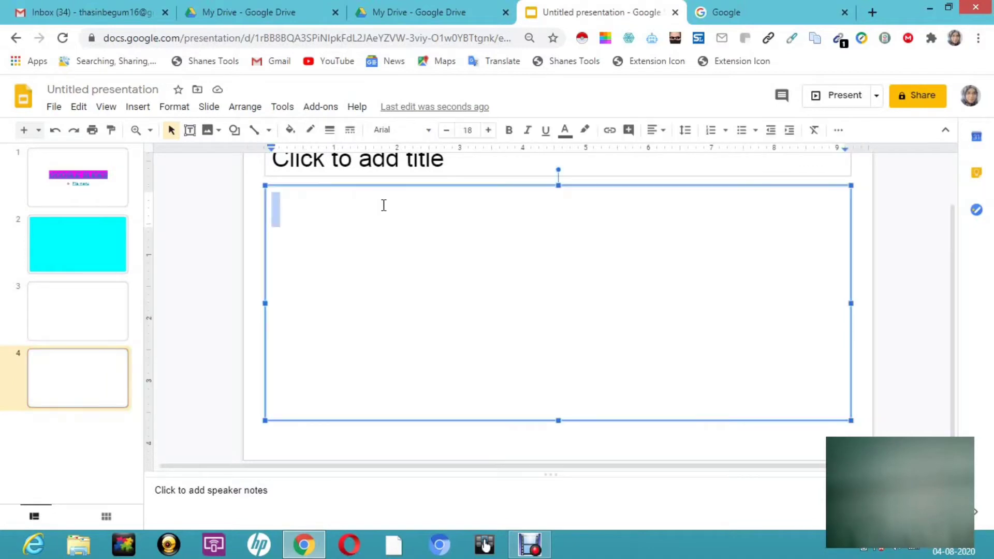
type("1 2 3")
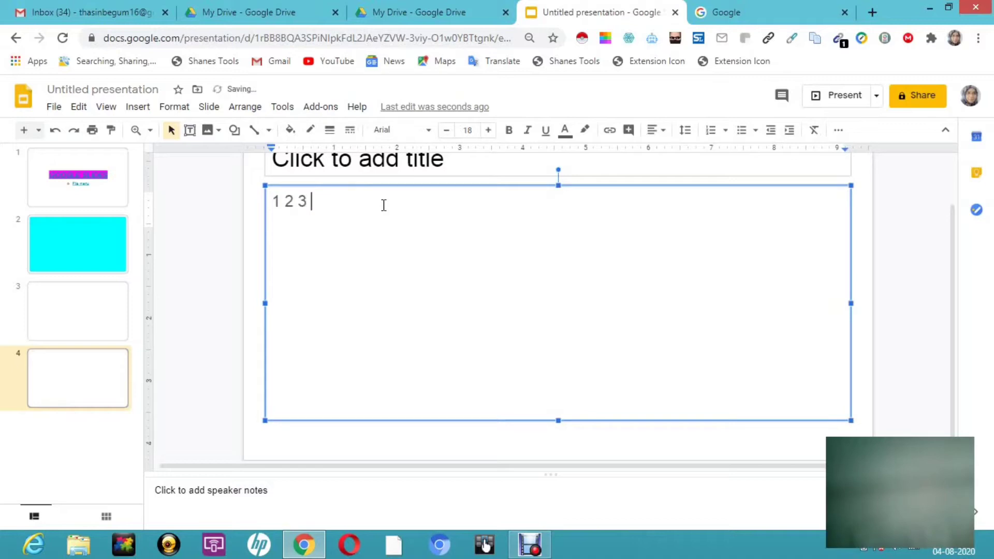
type(" 4")
- Test the "File menu" link from the first slide again, return to that slide and view the available new-slide layouts
left_click(90, 184)
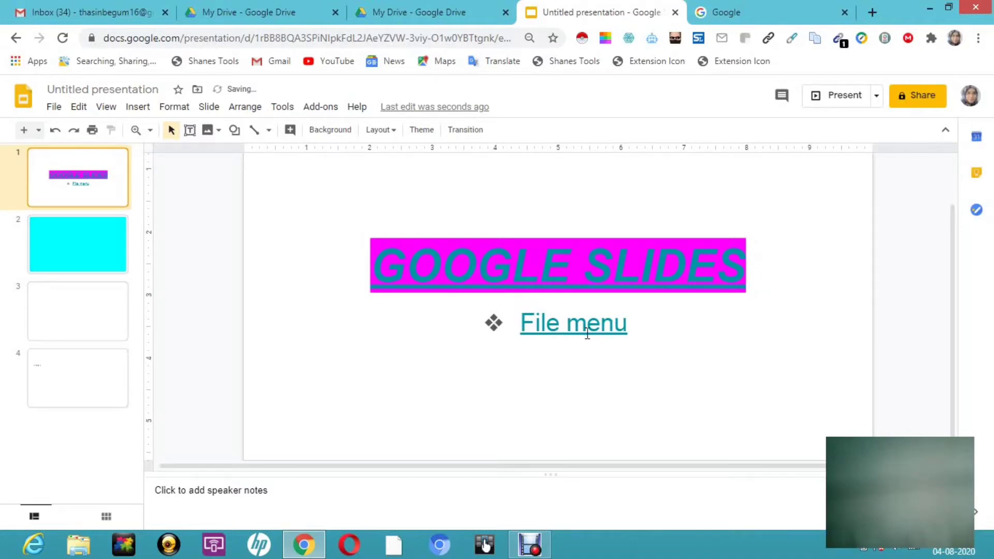
left_click(587, 327)
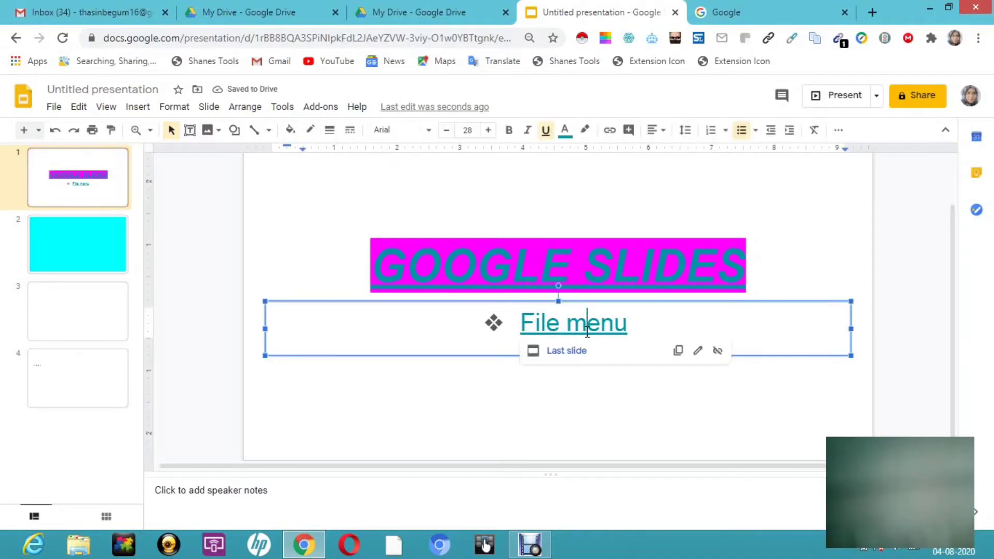
left_click(567, 351)
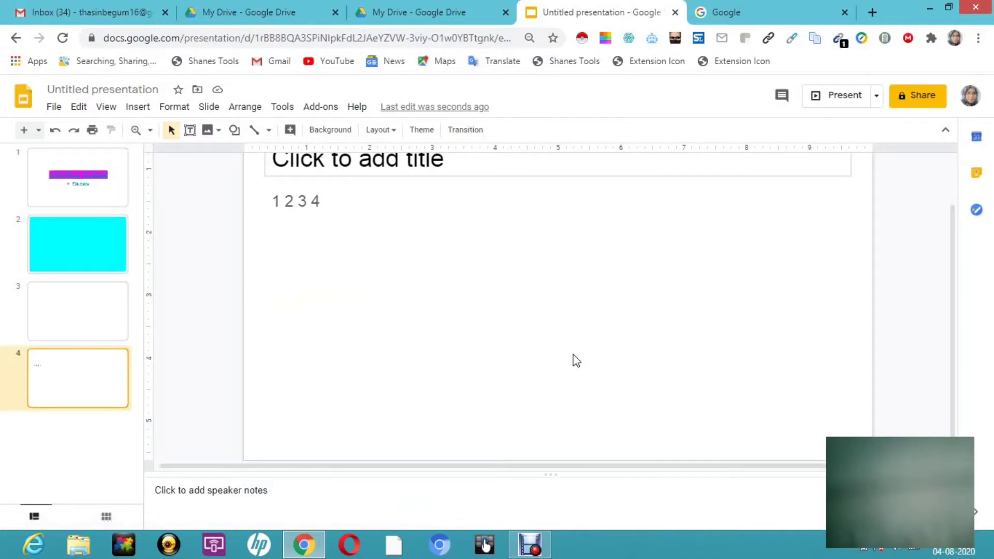
left_click(85, 173)
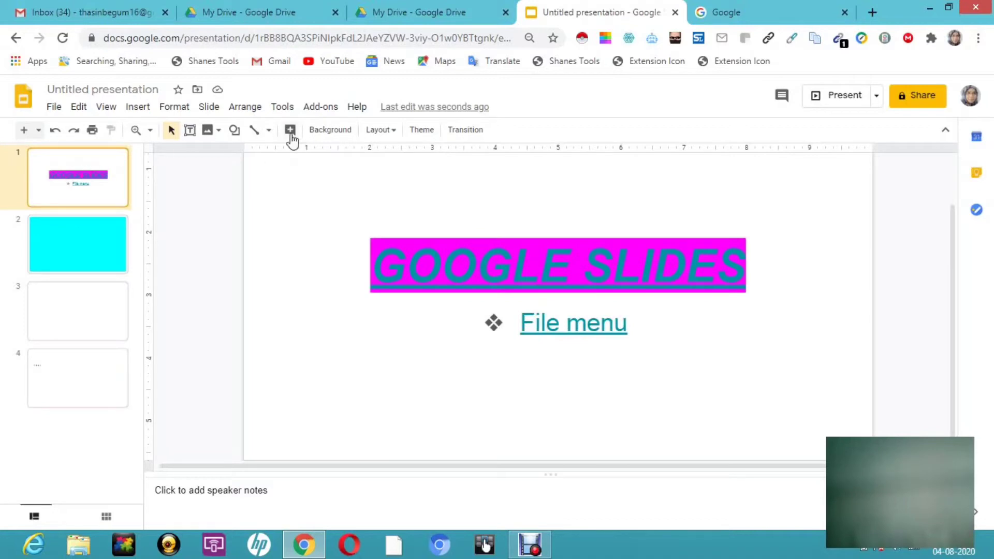
left_click(39, 130)
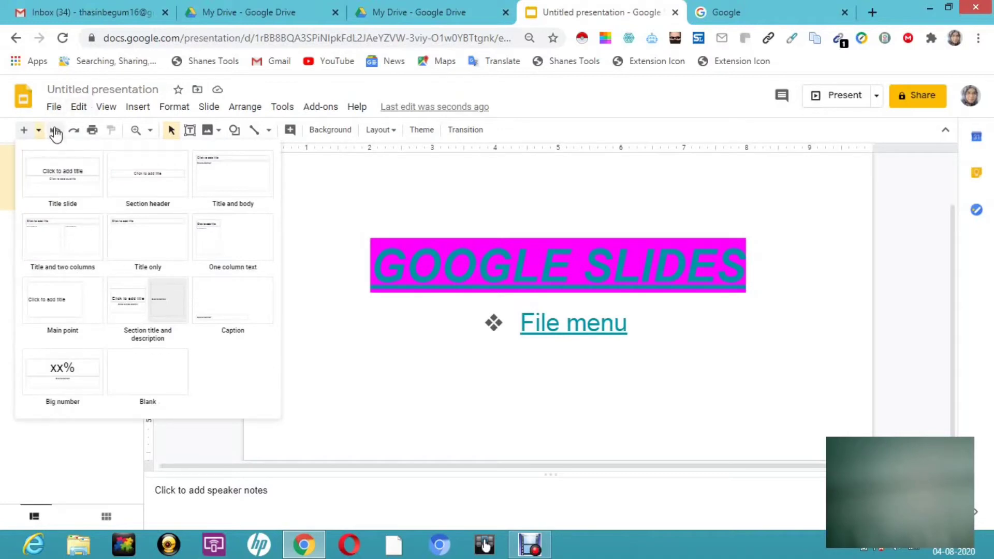
- Add an empty bullet above the "File menu" line and move the subtitle box slightly down and to the right
left_click(628, 338)
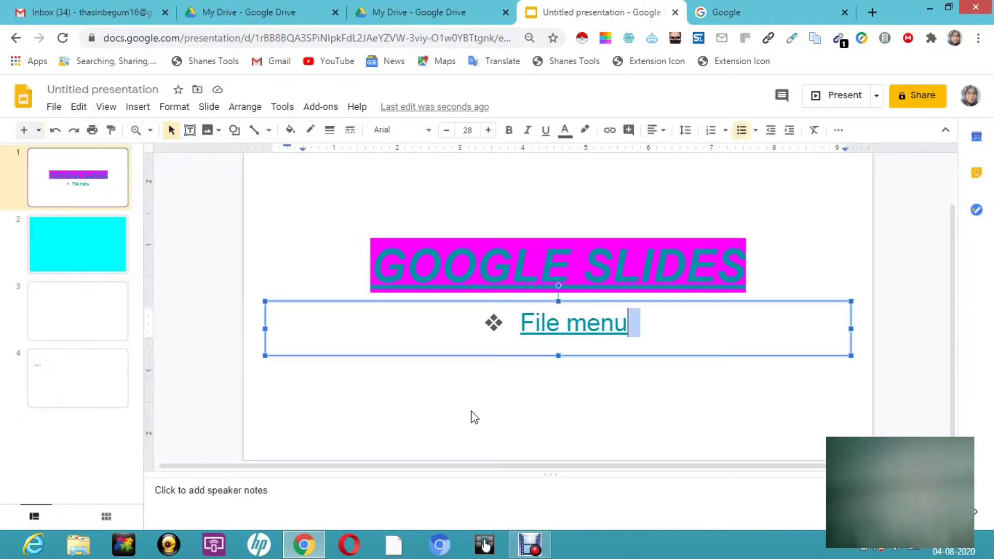
key("ctrl+z")
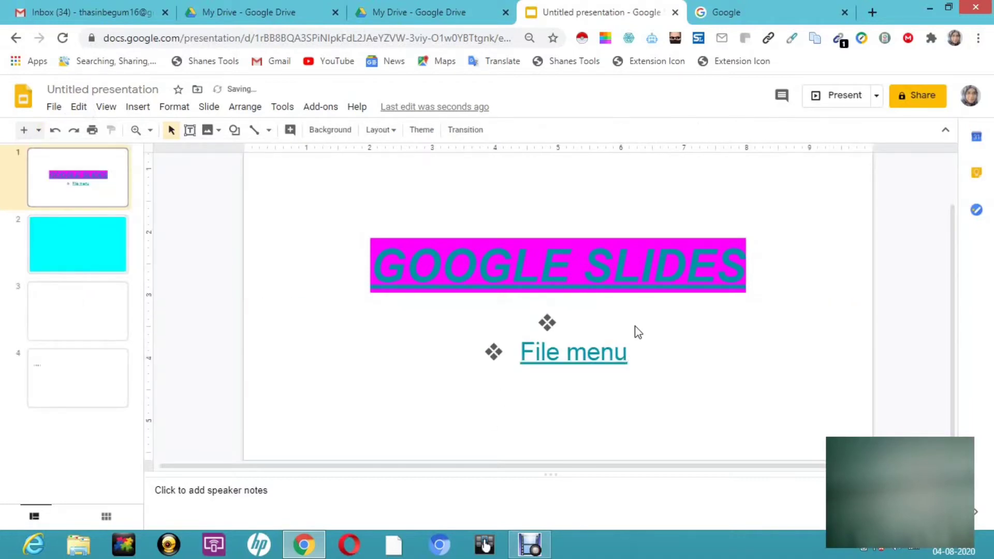
left_click(631, 362)
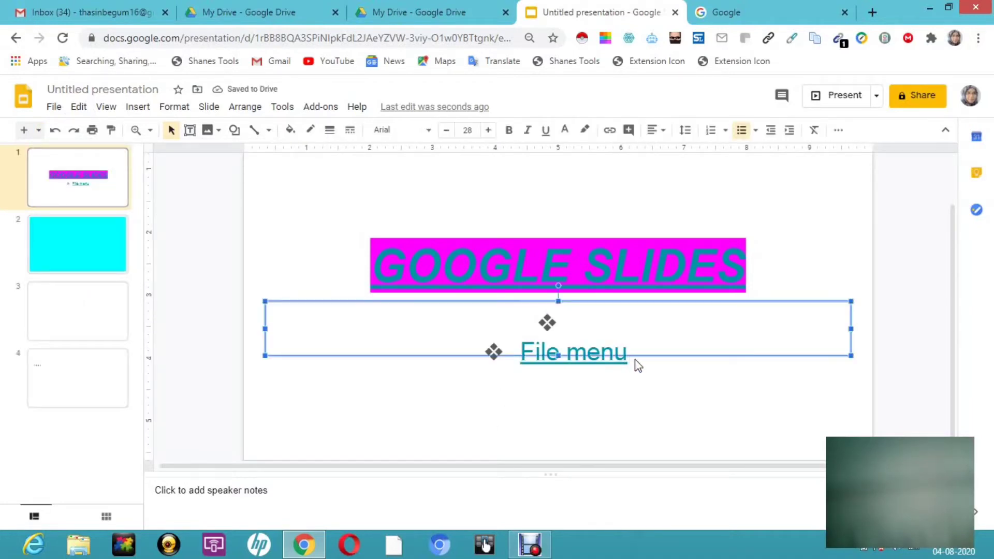
left_click_drag(637, 361, 683, 373)
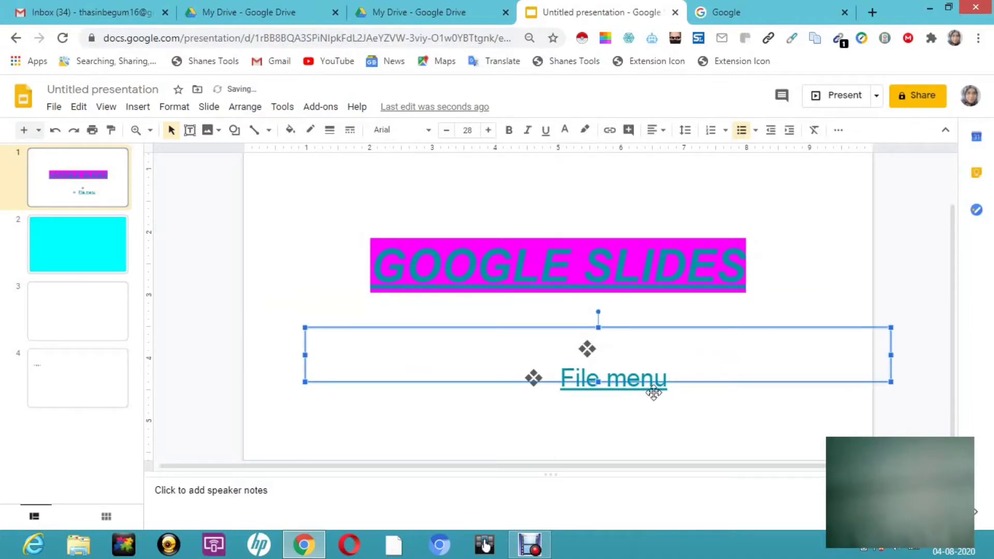
- Delete the linked "File menu" text from the second bullet and extend the subtitle box downward to enclose both bullets
left_click(674, 371)
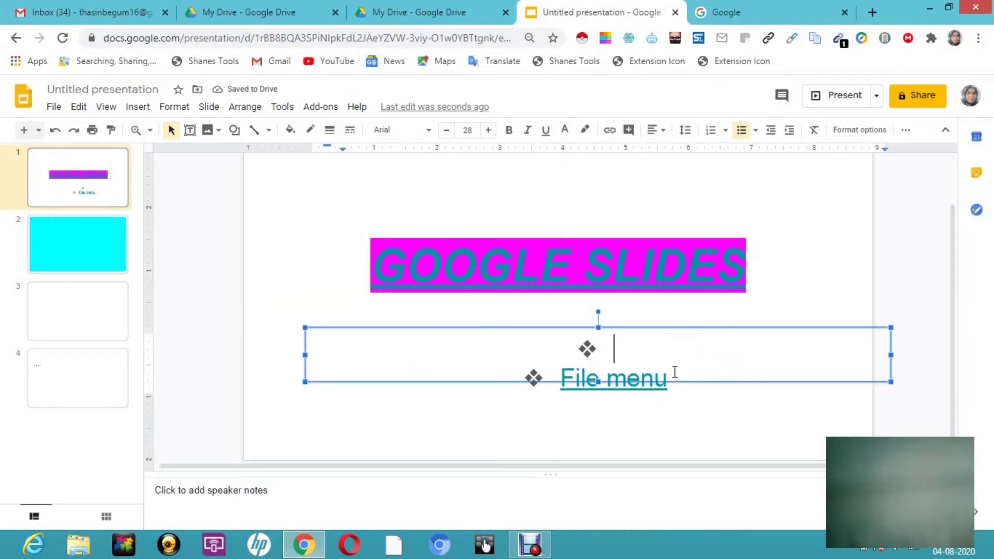
double_click(674, 372)
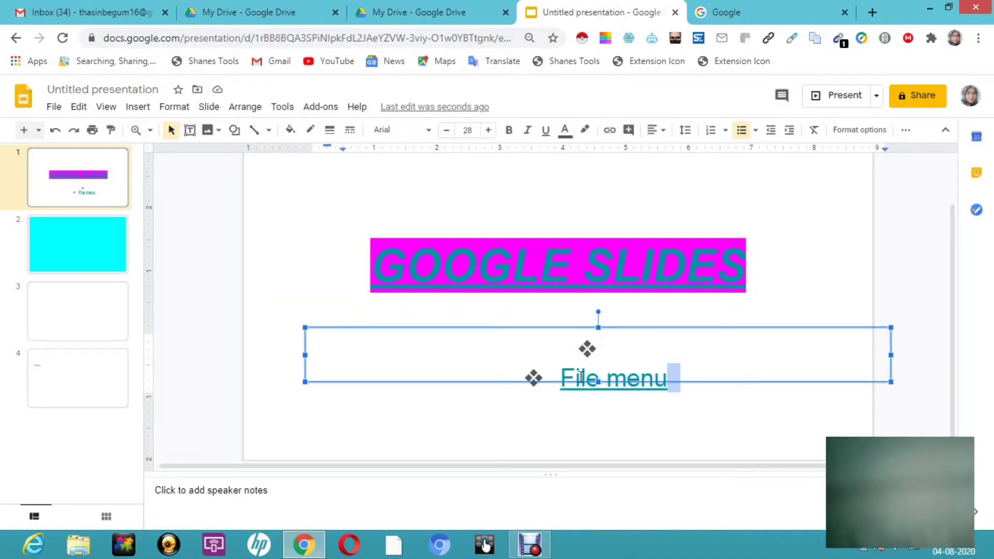
left_click_drag(566, 378, 682, 395)
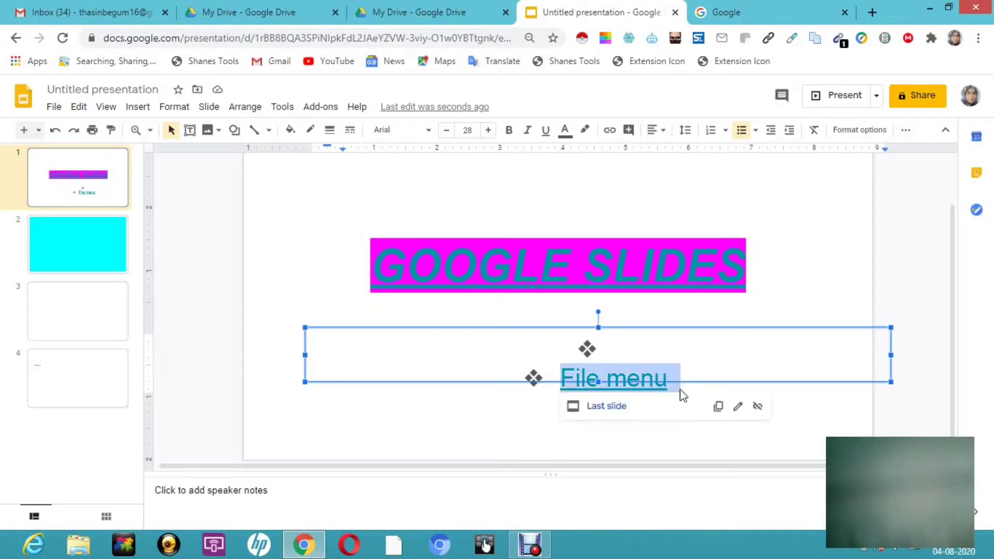
key("BackSpace")
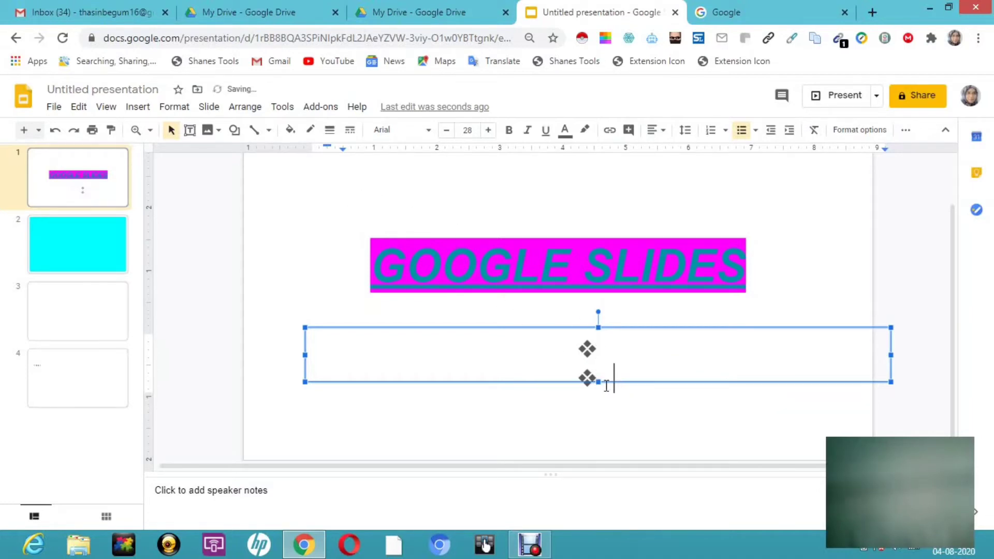
left_click_drag(597, 383, 603, 428)
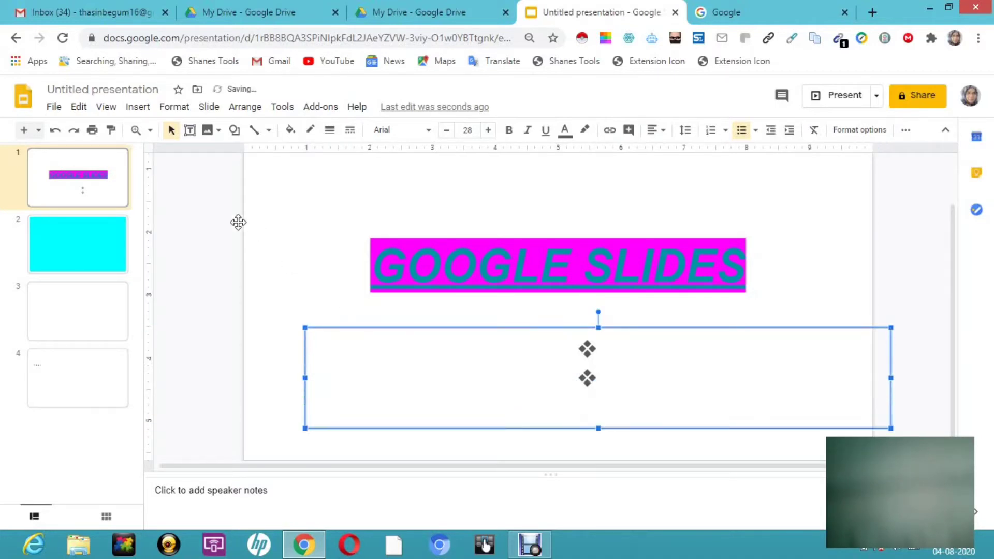
- Undo the subtitle box resize and the "File menu" deletion, and redo both changes
left_click(55, 130)
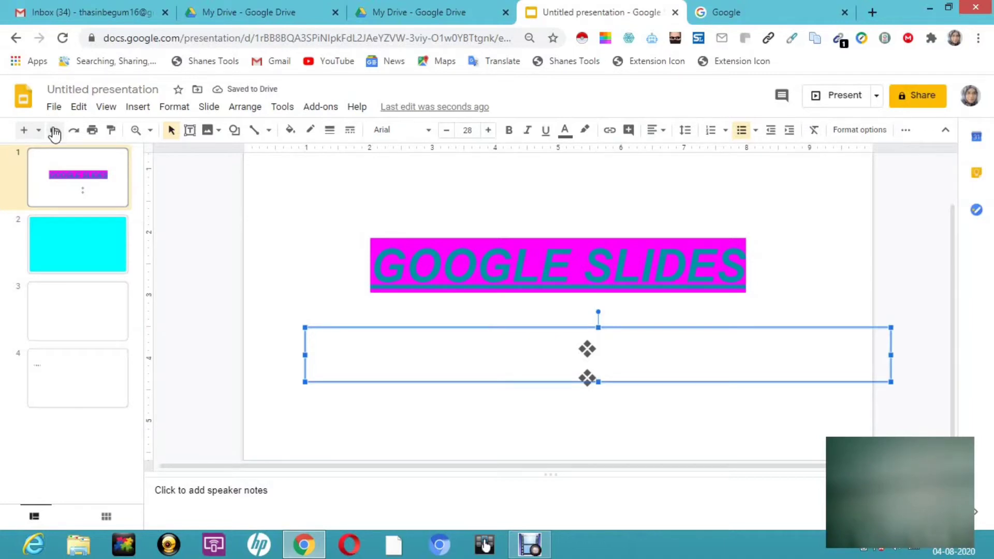
left_click(55, 131)
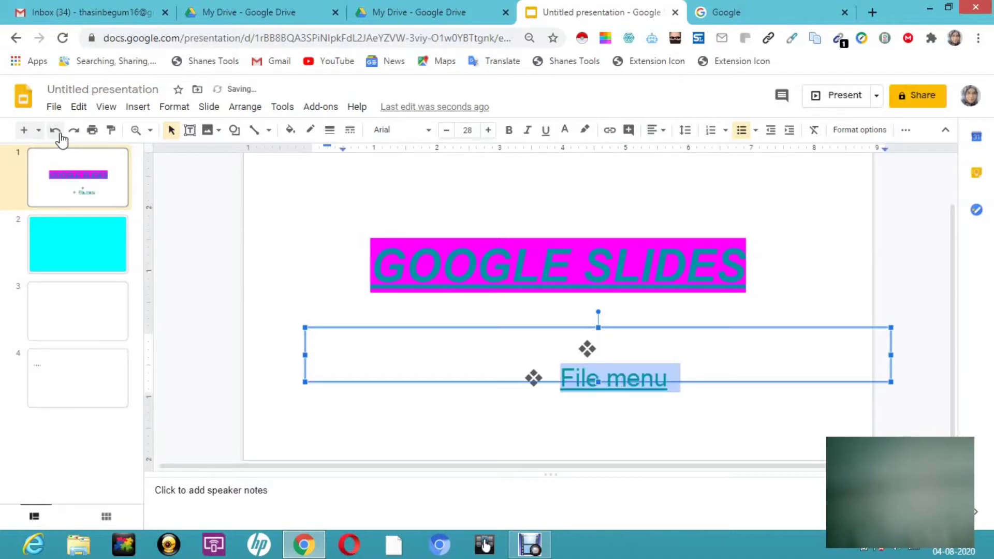
key("super+c")
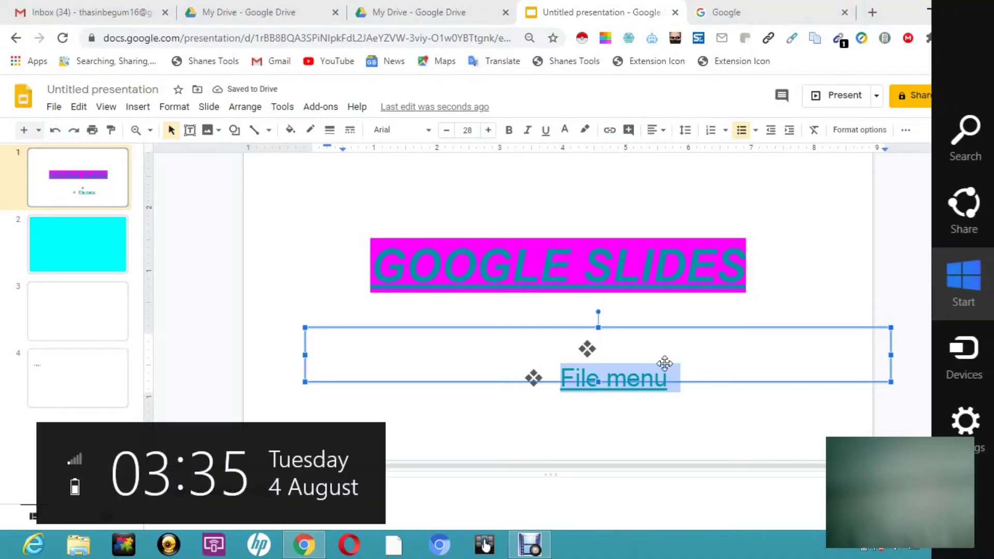
left_click(73, 130)
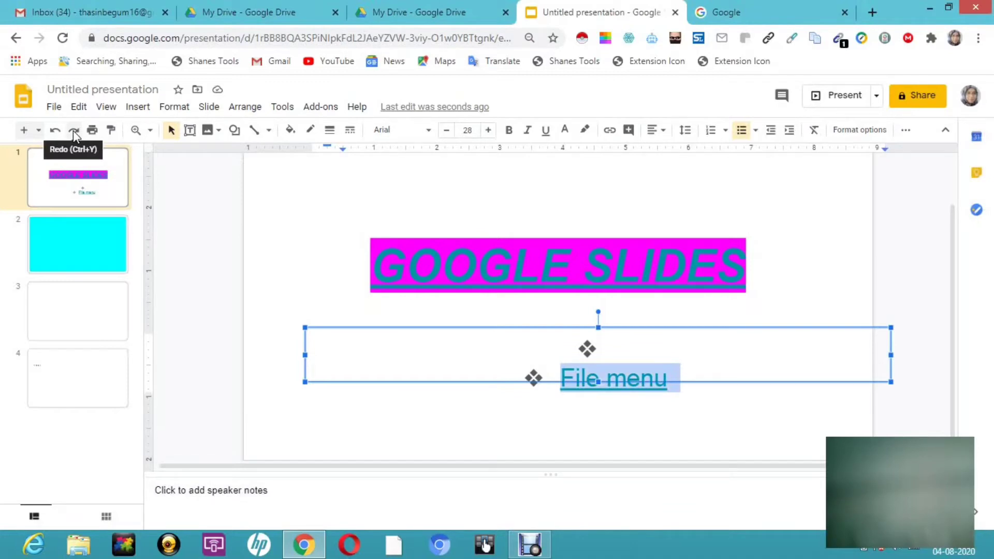
left_click(73, 130)
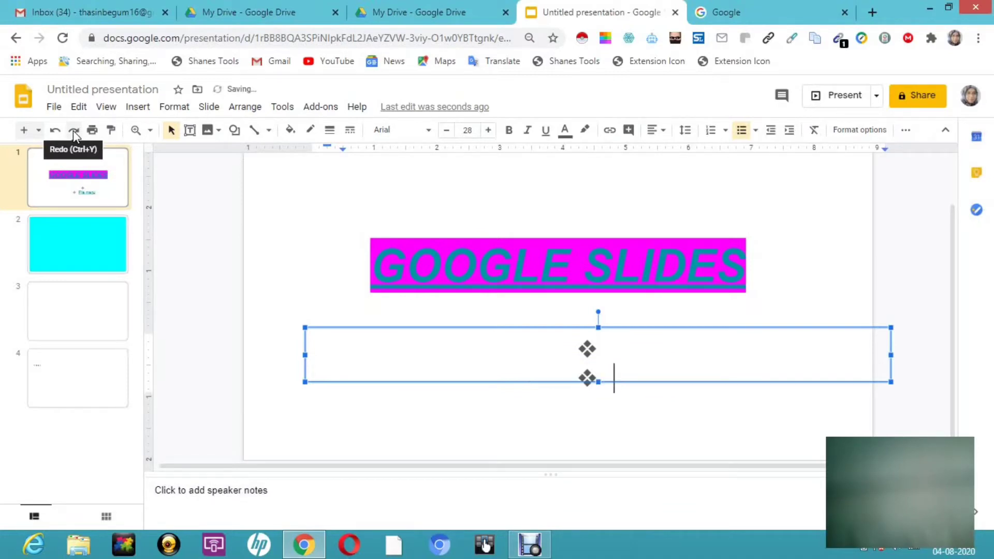
left_click(73, 130)
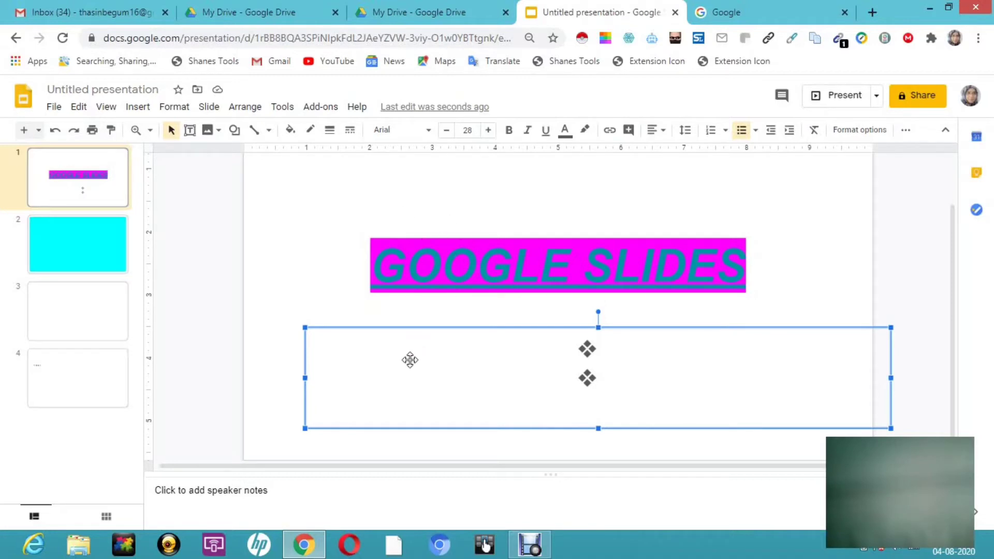
- Enter the person's first name in the empty first bullet of the subtitle box on the first slide
left_click(613, 345)
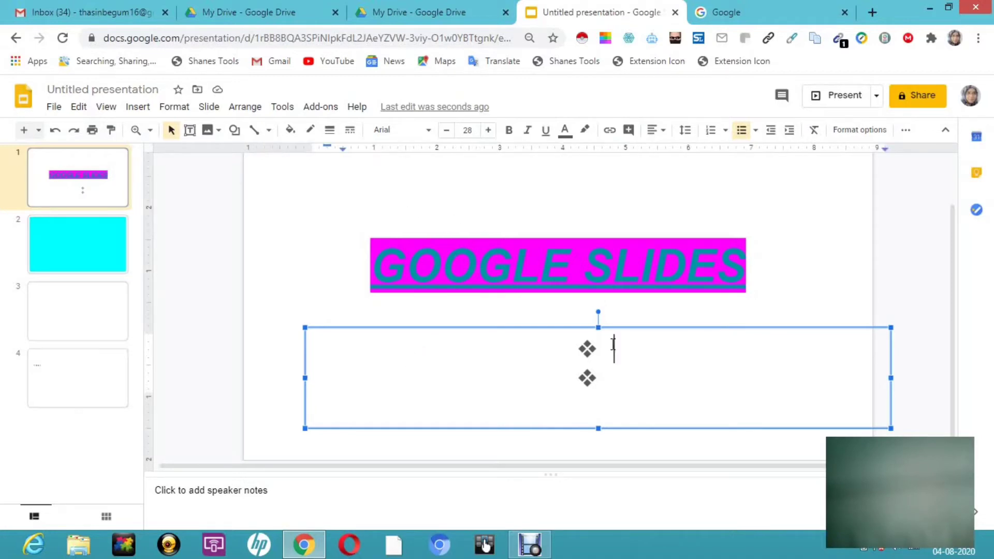
key("super+c")
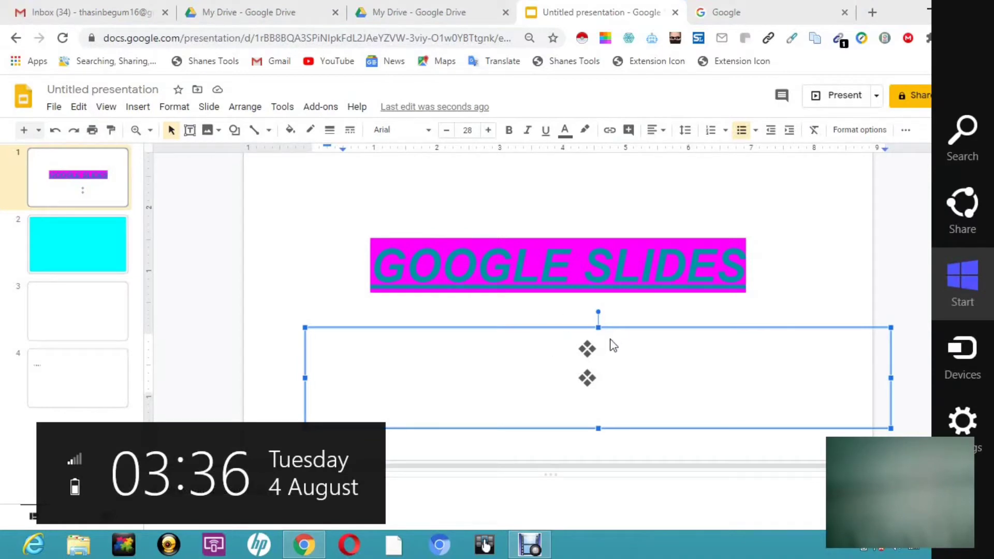
double_click(605, 355)
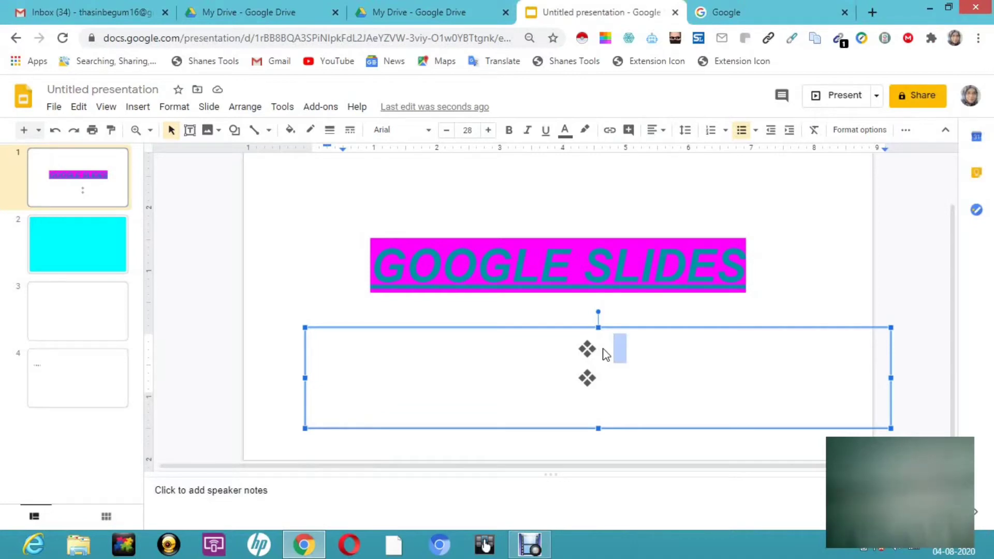
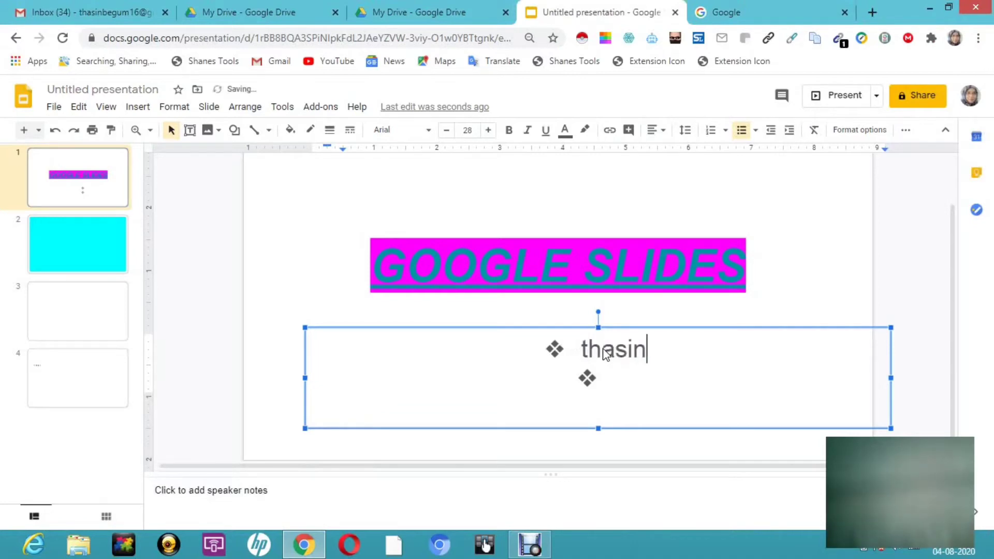
- Format the first bullet's text as bold and red with a yellow highlight
left_click_drag(581, 352, 672, 359)
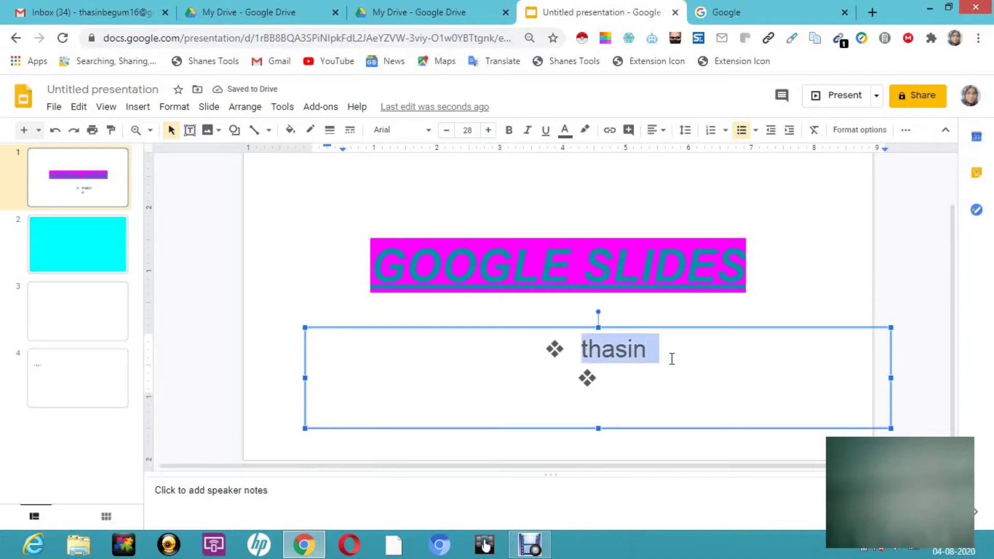
left_click(509, 132)
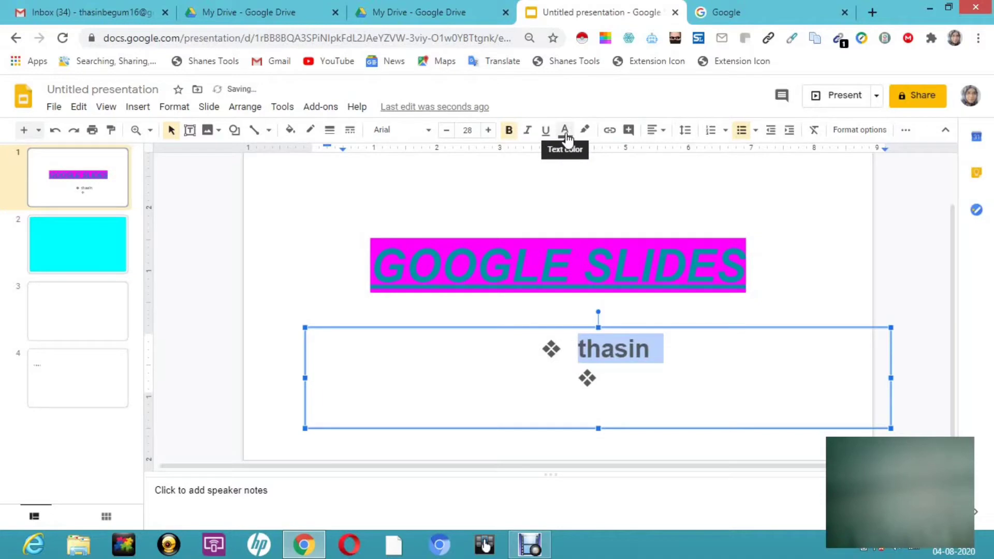
left_click(565, 136)
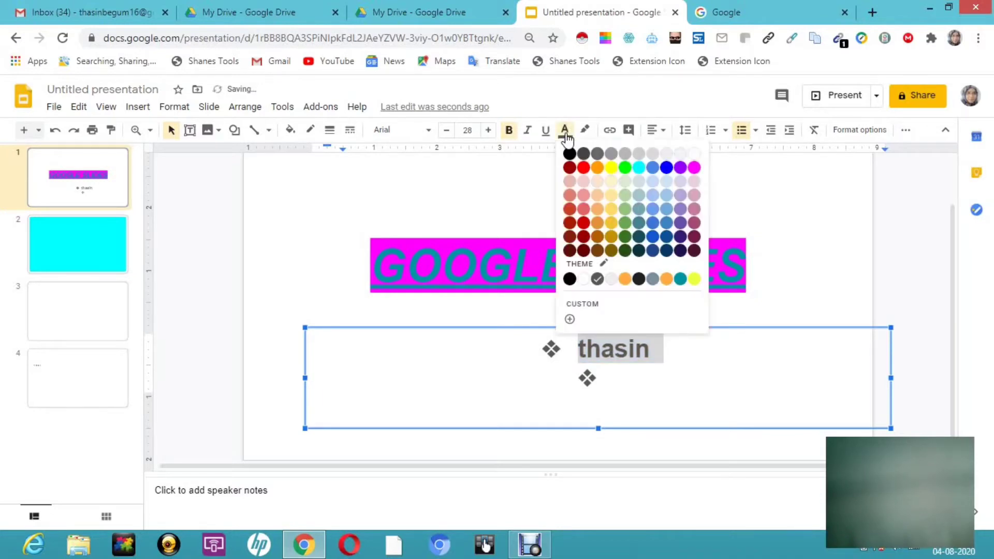
left_click(583, 171)
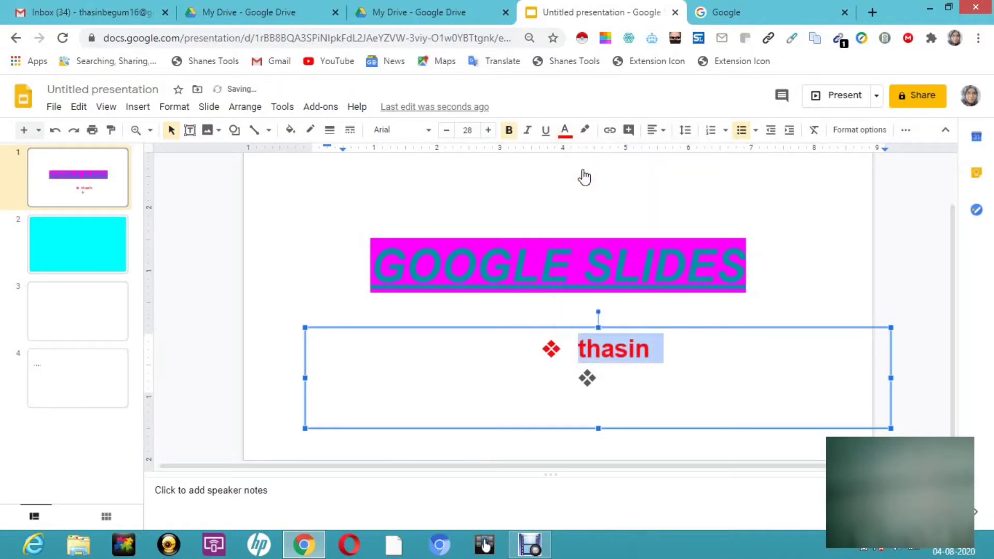
left_click(587, 132)
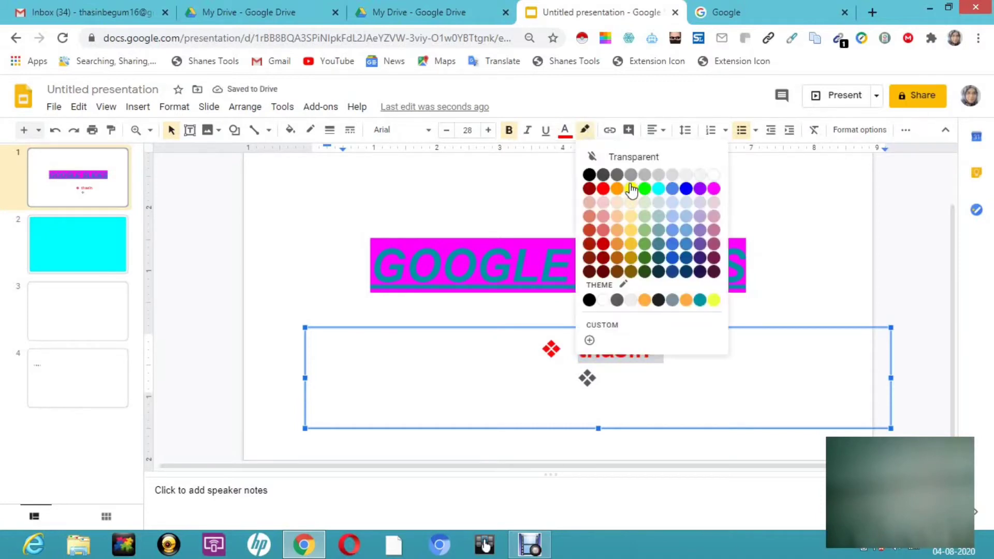
left_click(631, 189)
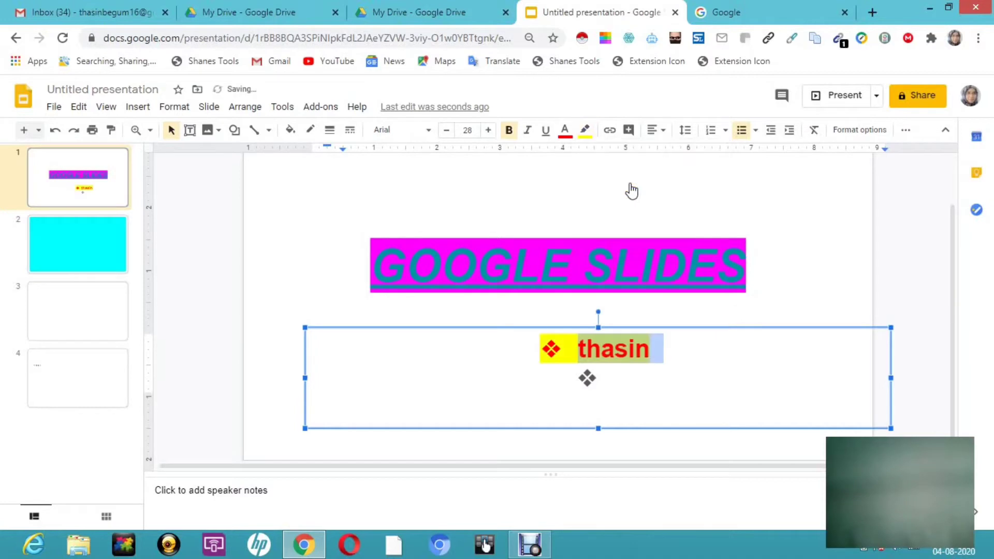
left_click(666, 352)
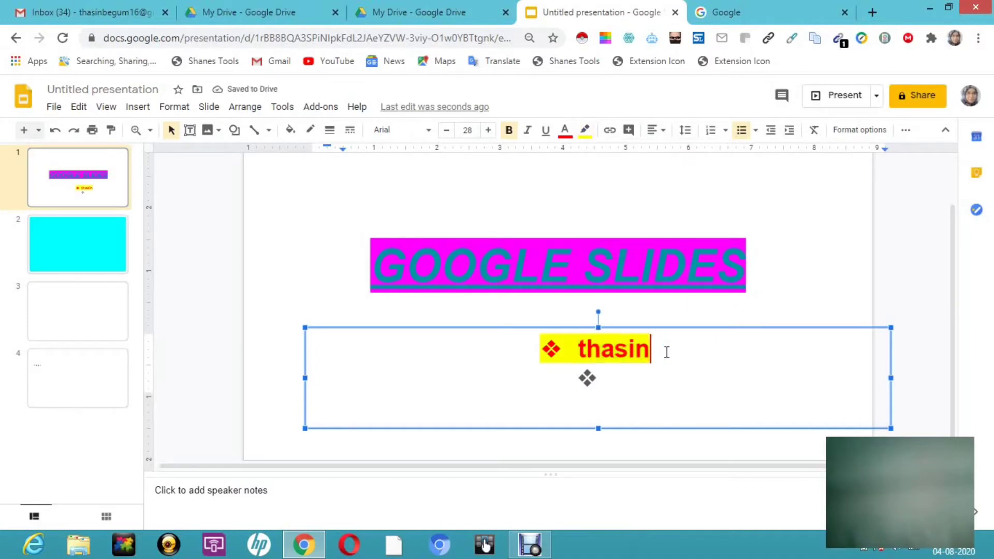
- Enter the person's last name in the second bullet and add two more bullets reading "Cat" and "mat"
left_click(621, 378)
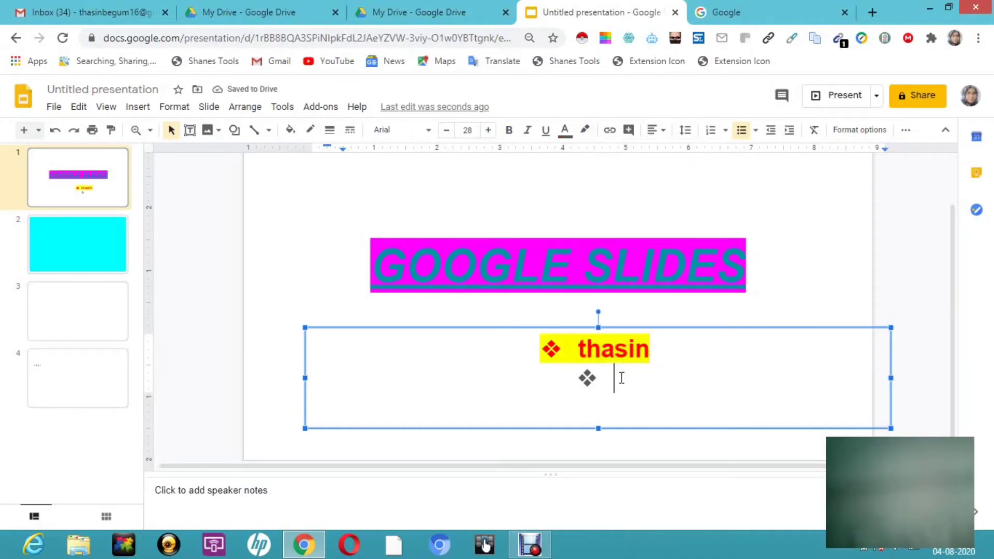
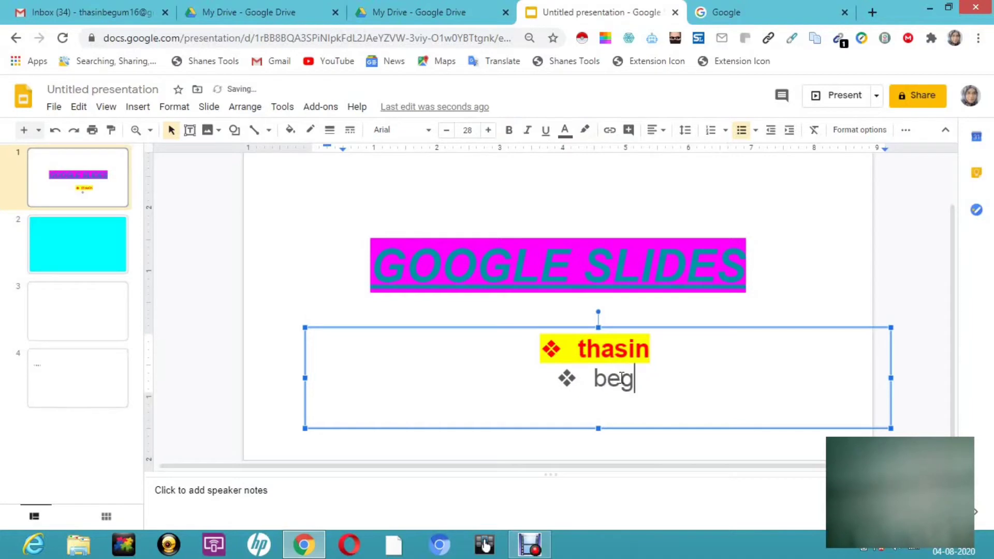
key("Return")
type("cat")
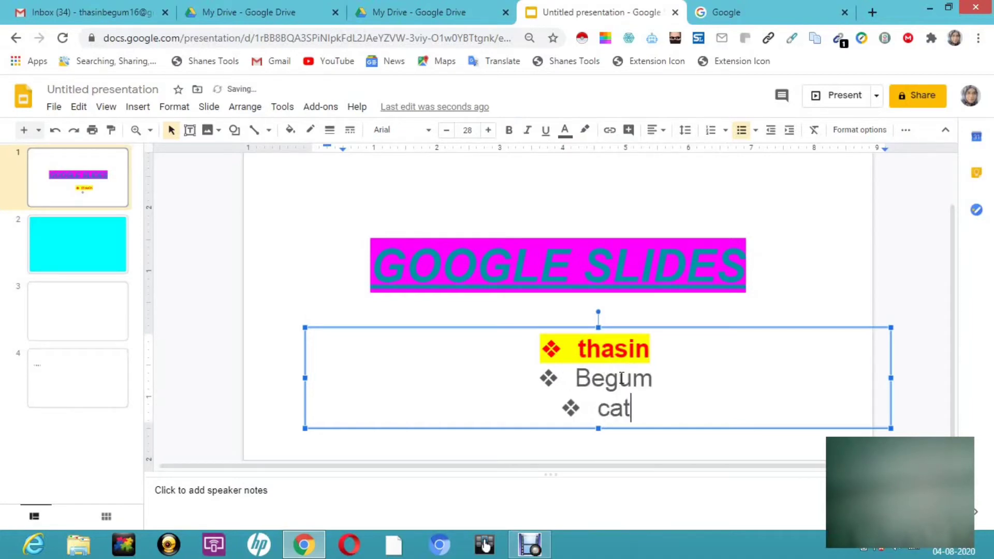
key("Return")
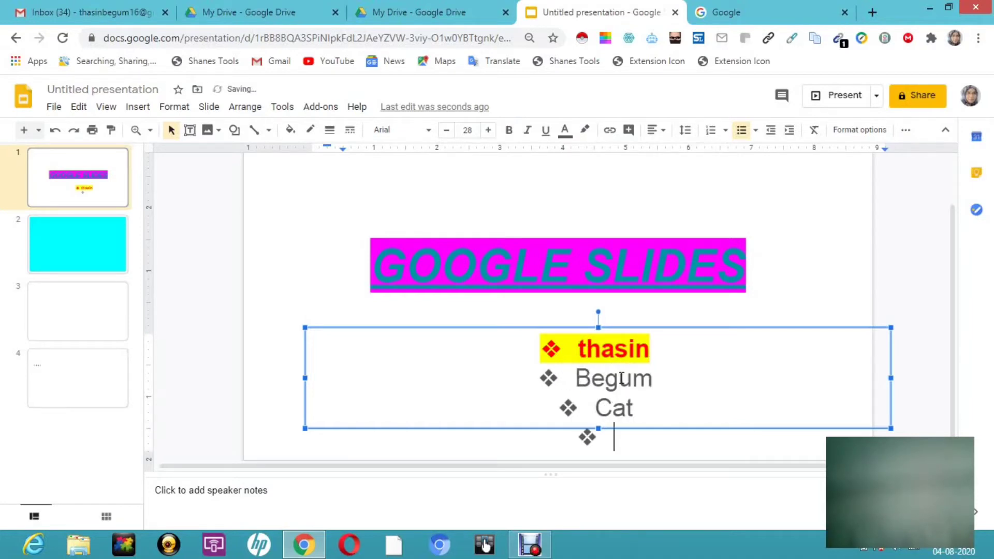
type("mat")
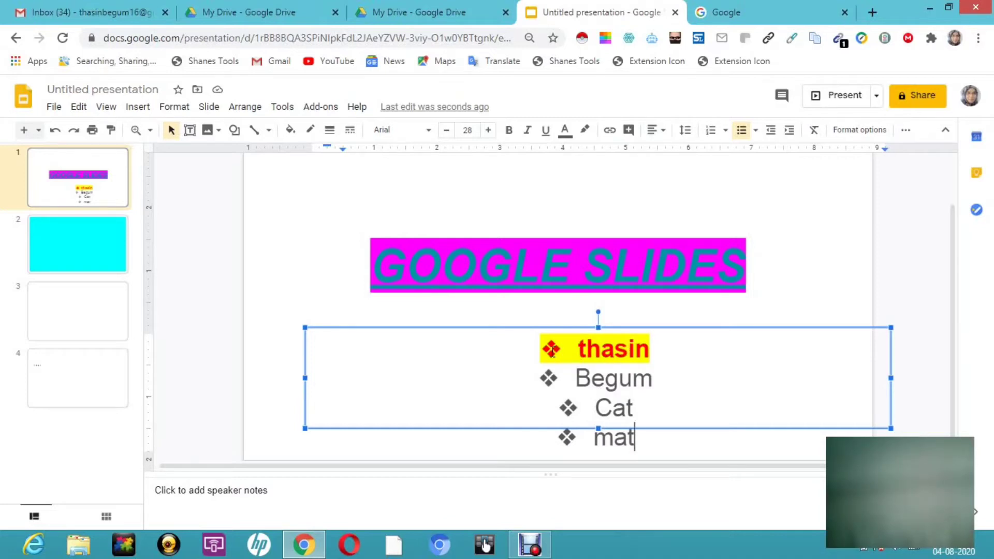
- Copy the first bullet's text formatting onto the second bullet's text with Paint format
left_click_drag(577, 348, 663, 348)
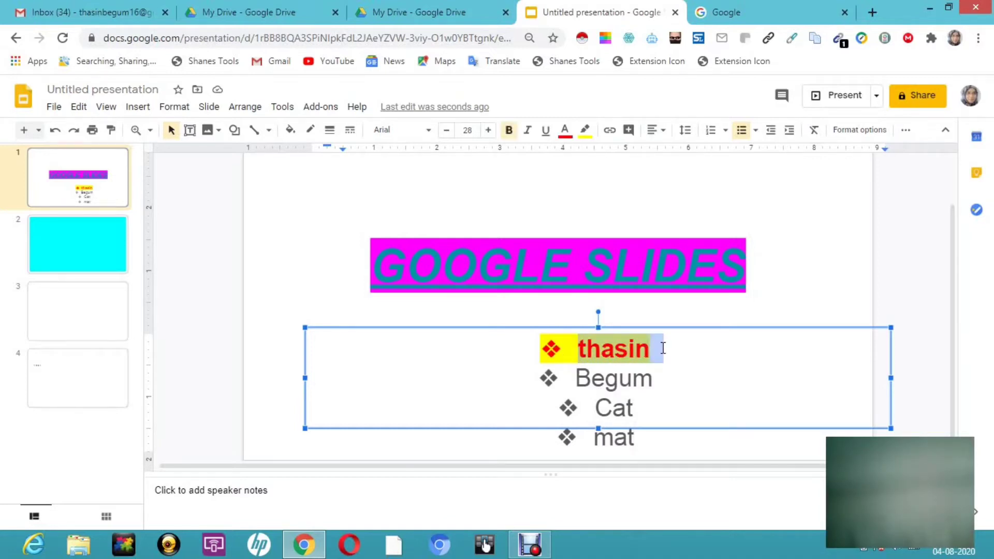
key("super+c")
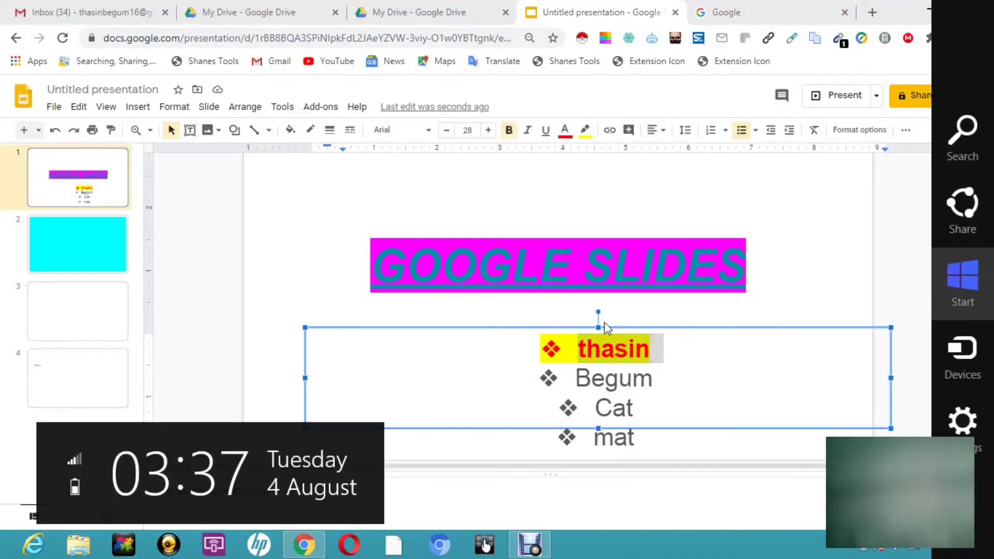
left_click(113, 137)
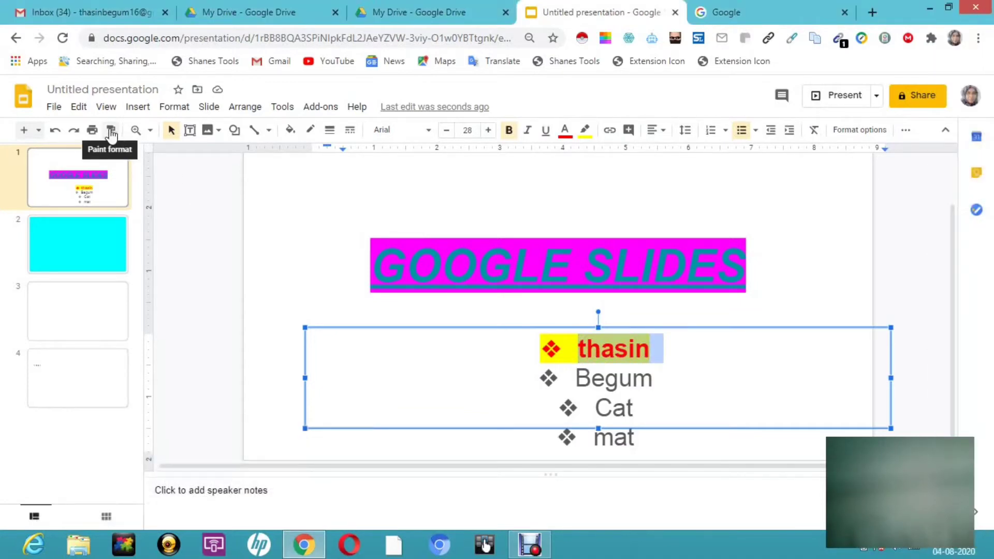
left_click(111, 132)
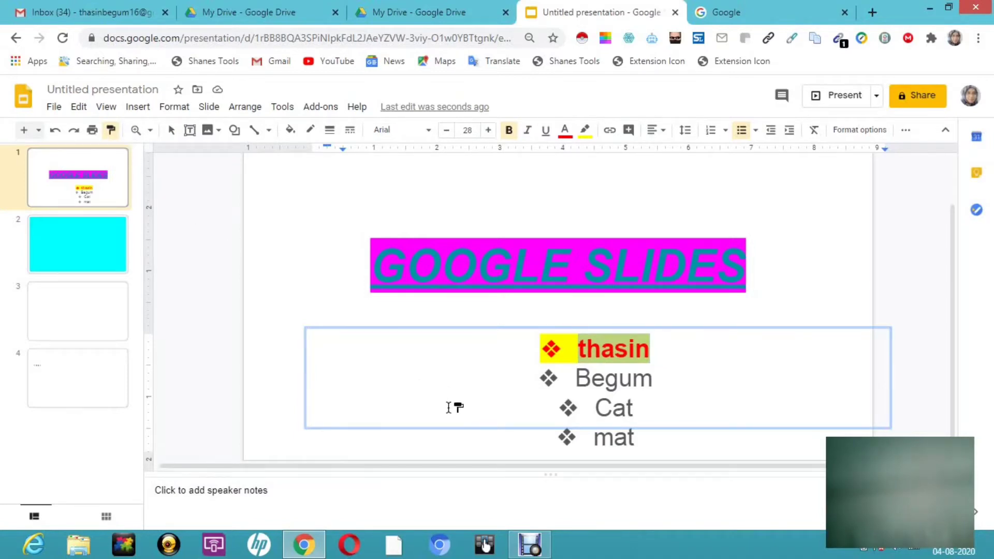
left_click(597, 379)
left_click_drag(592, 379, 624, 418)
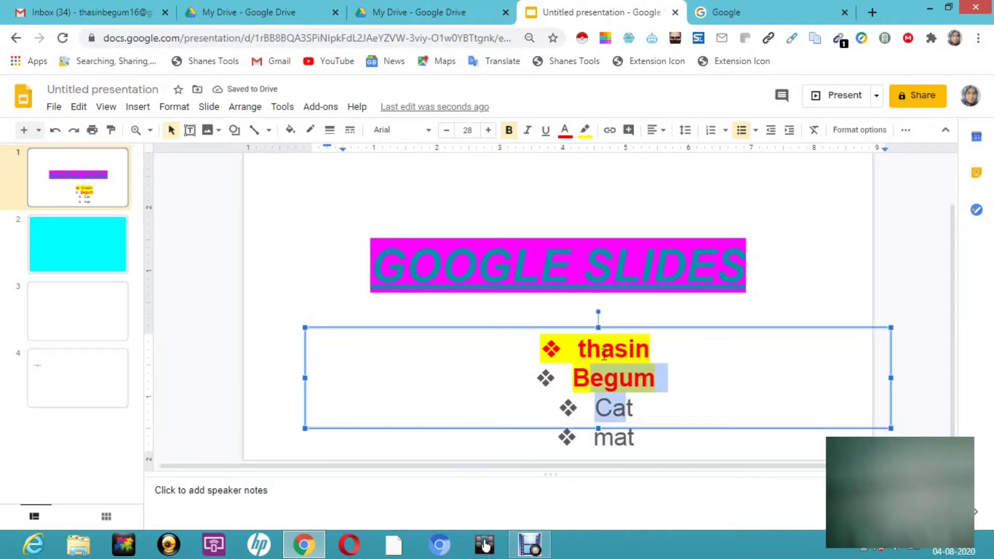
left_click_drag(604, 355, 446, 198)
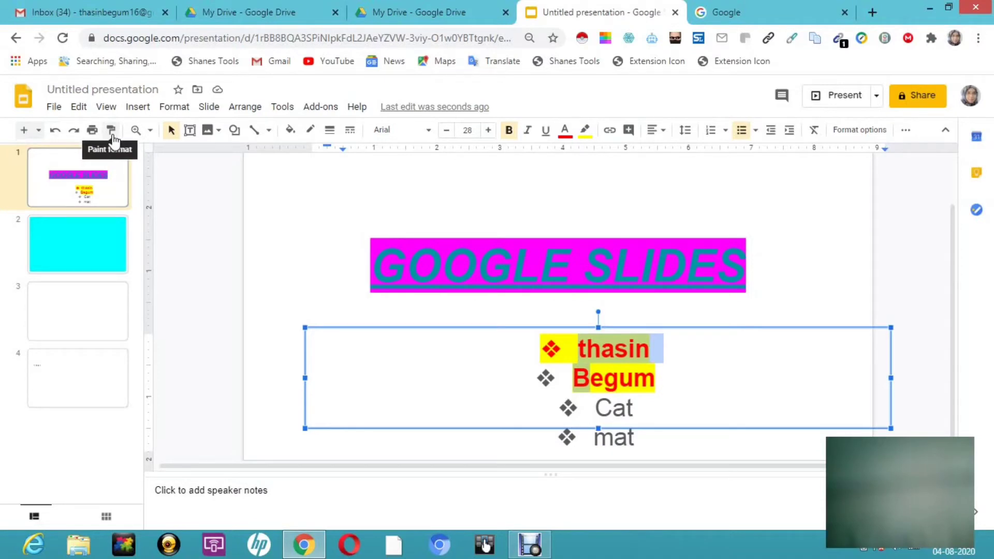
- Zoom the slide view in to 200% and return it to 100%
left_click(151, 130)
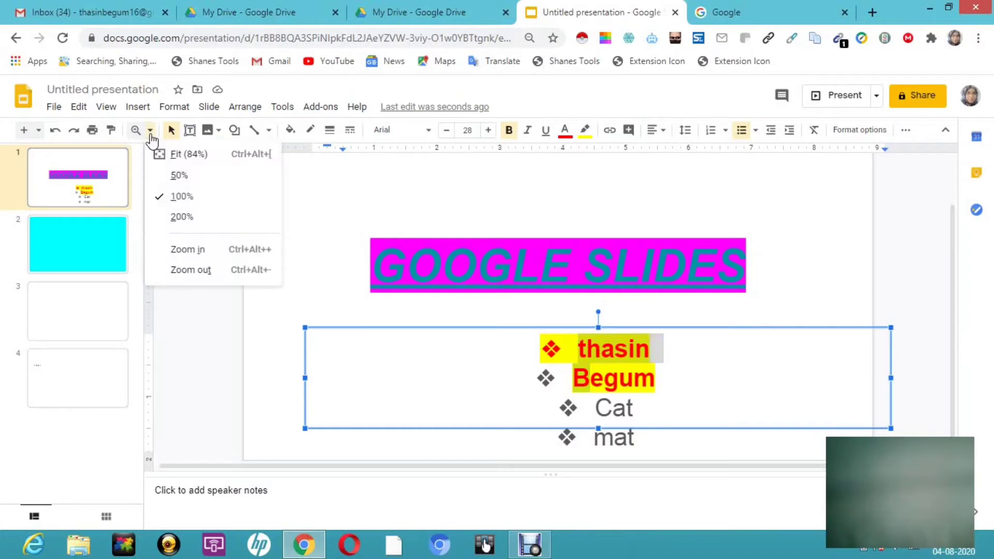
left_click(188, 251)
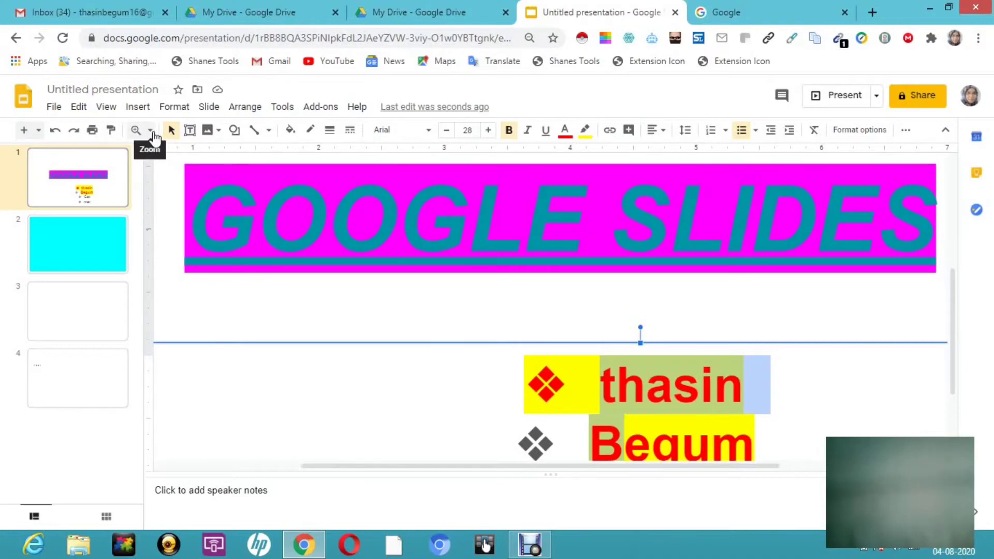
left_click(151, 132)
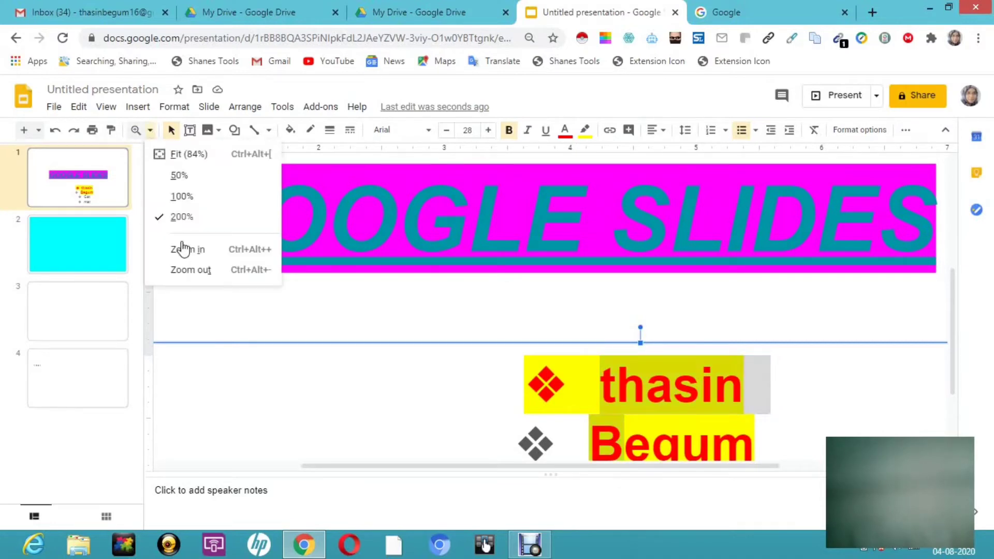
left_click(181, 197)
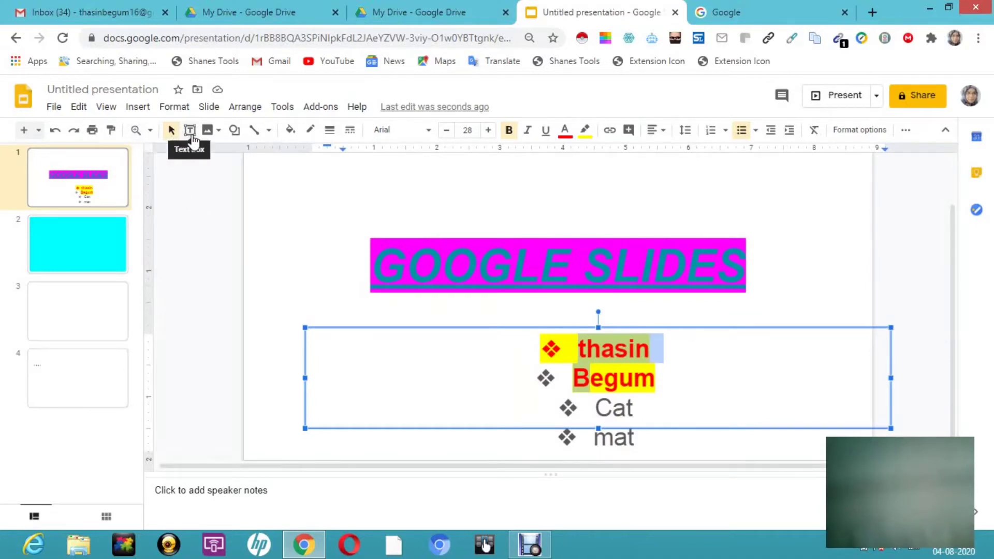
- Add a text box reading "Google slide" inside the body area of the third slide
left_click(84, 326)
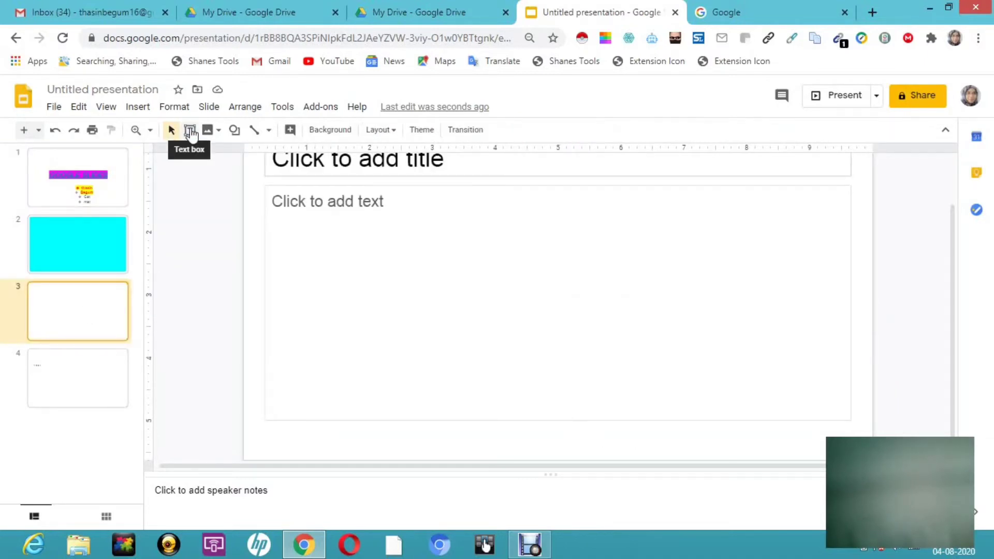
left_click(189, 131)
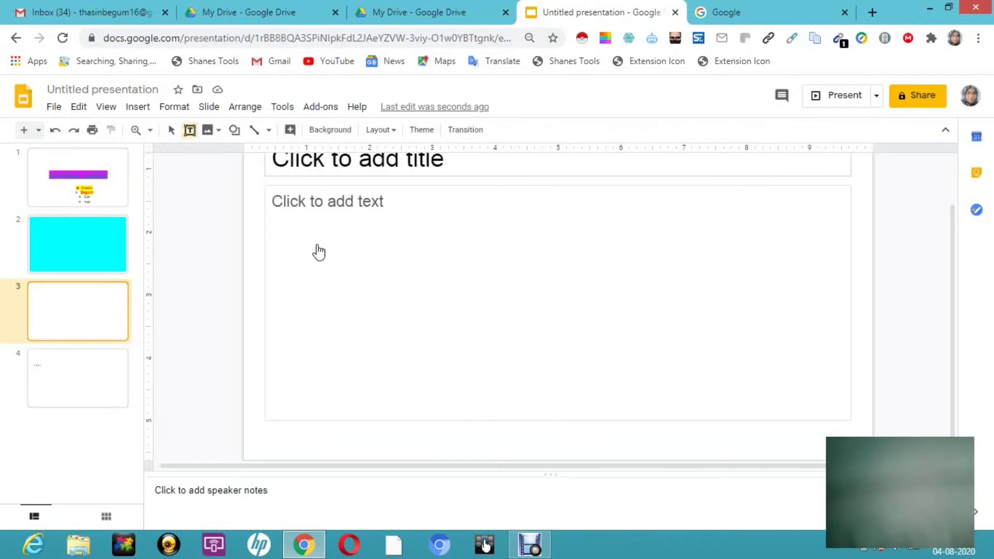
left_click(381, 265)
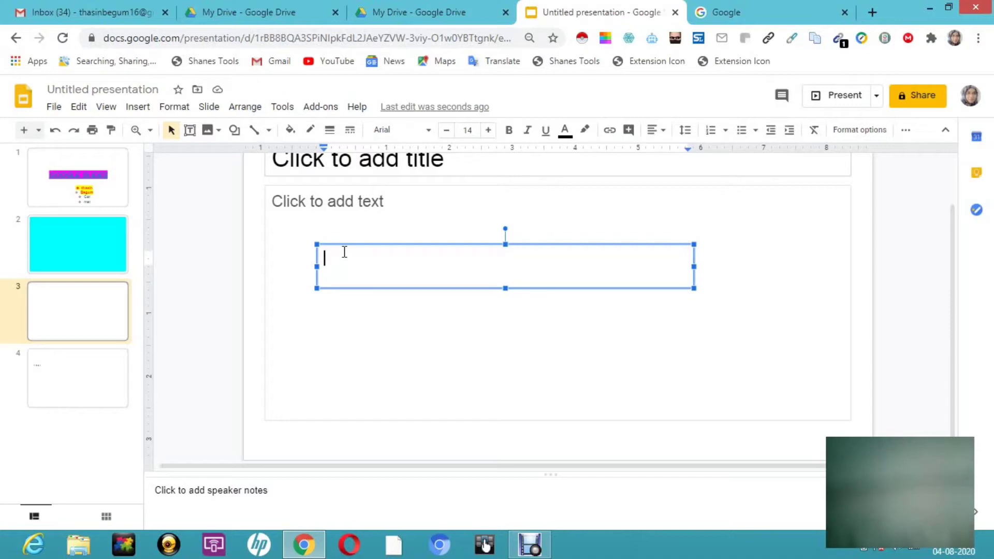
type("google slide")
- Shorten the third slide's body placeholder by lowering its upper edge, and show the available sources for inserting an image
left_click(366, 346)
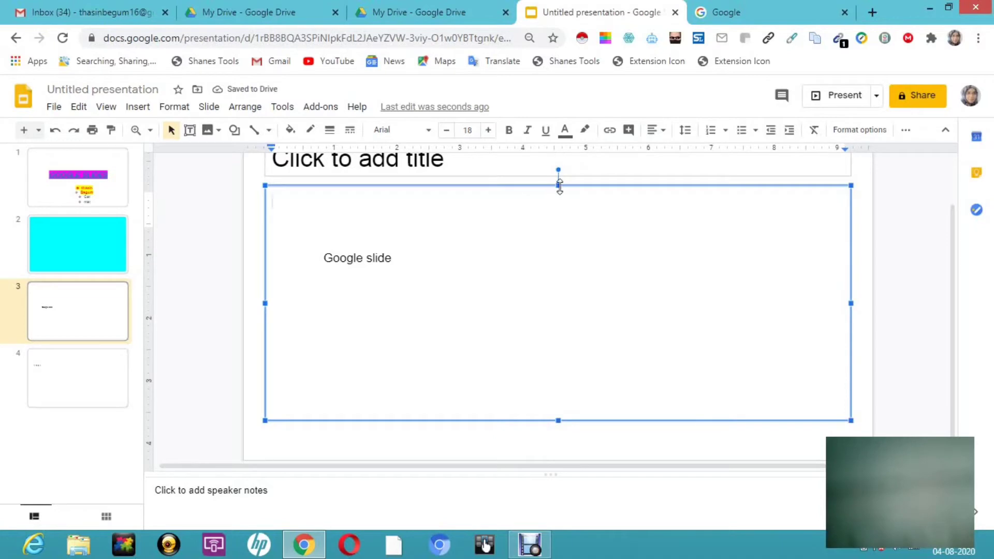
left_click_drag(559, 185, 561, 224)
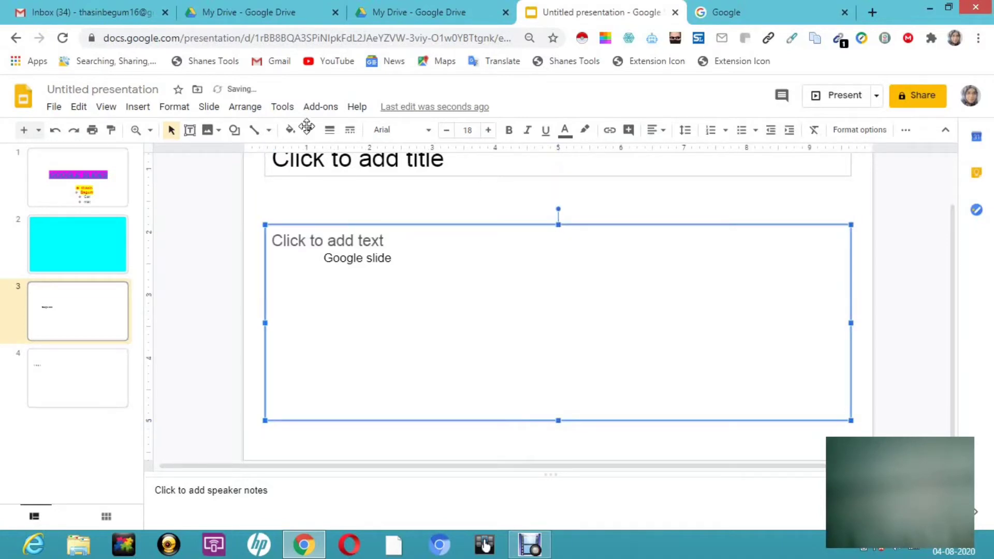
left_click(216, 133)
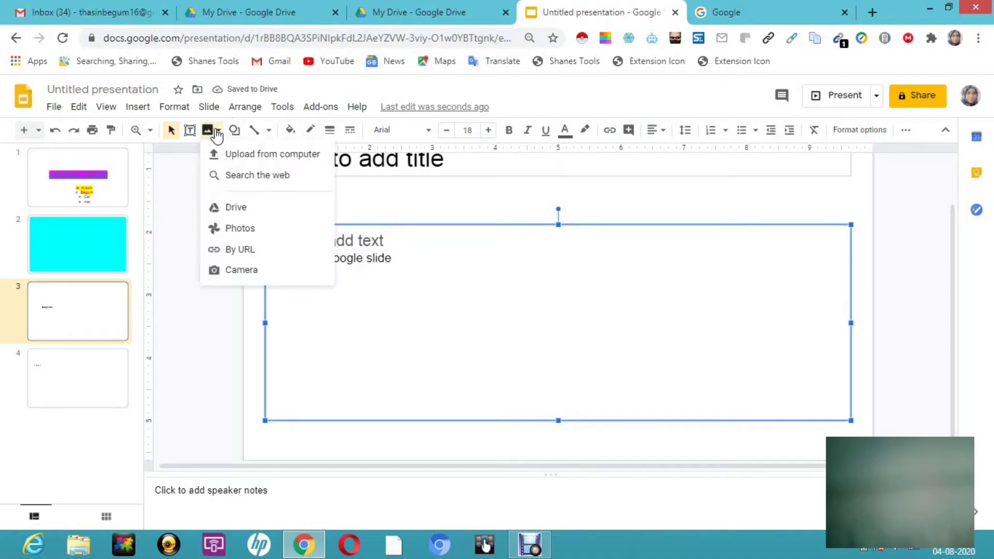
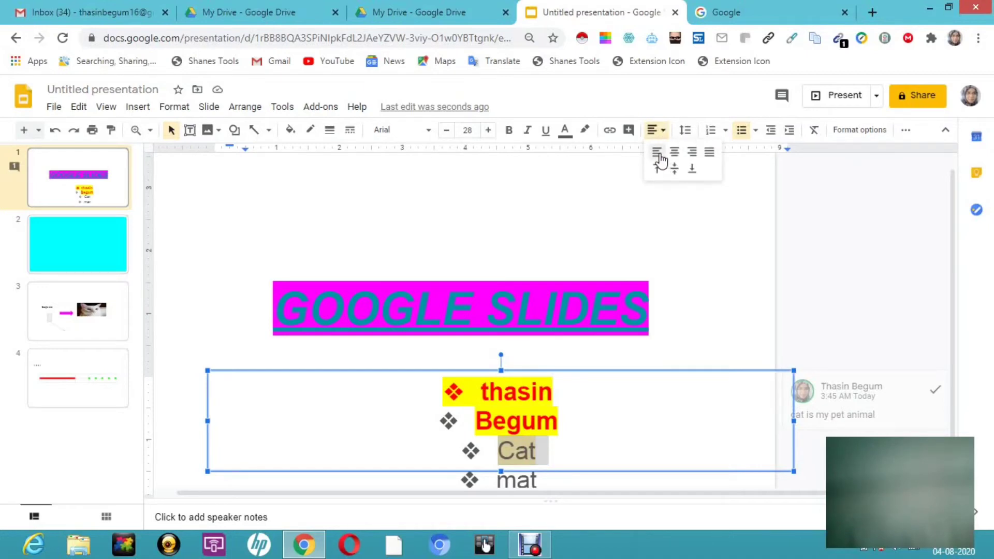
- Try left, center and justified alignment on the Cat bullet, leaving it justified, and align the list text vertically to the middle
left_click(658, 152)
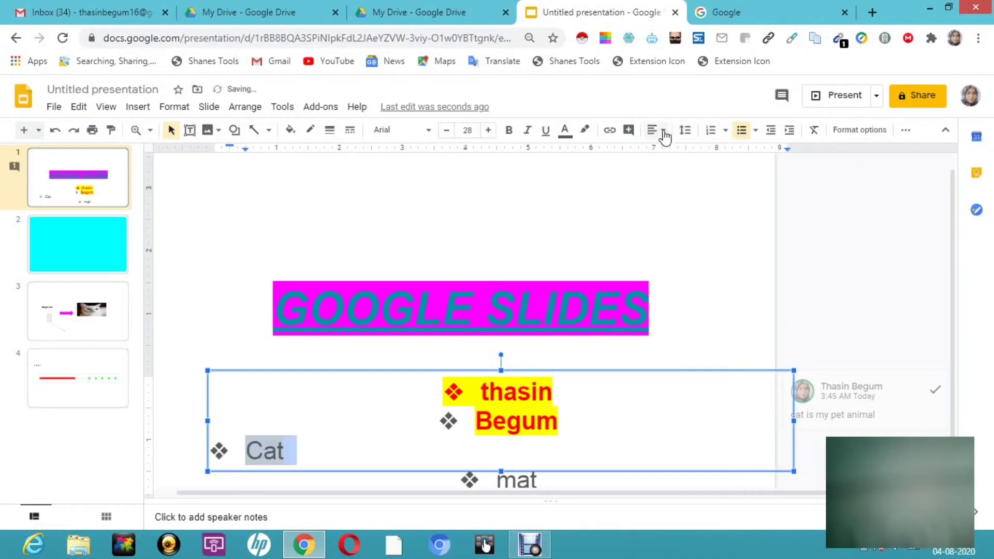
left_click(664, 133)
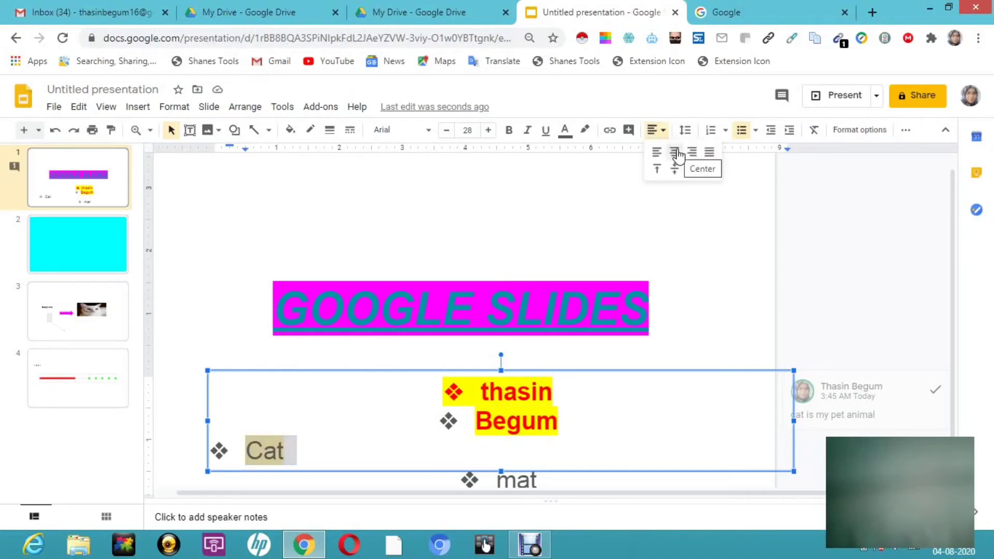
left_click(674, 152)
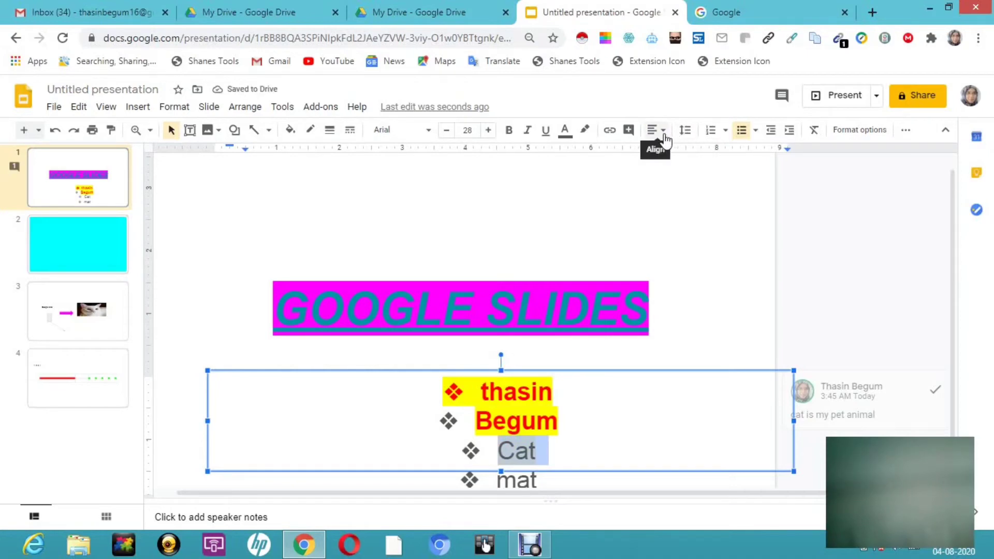
left_click(664, 139)
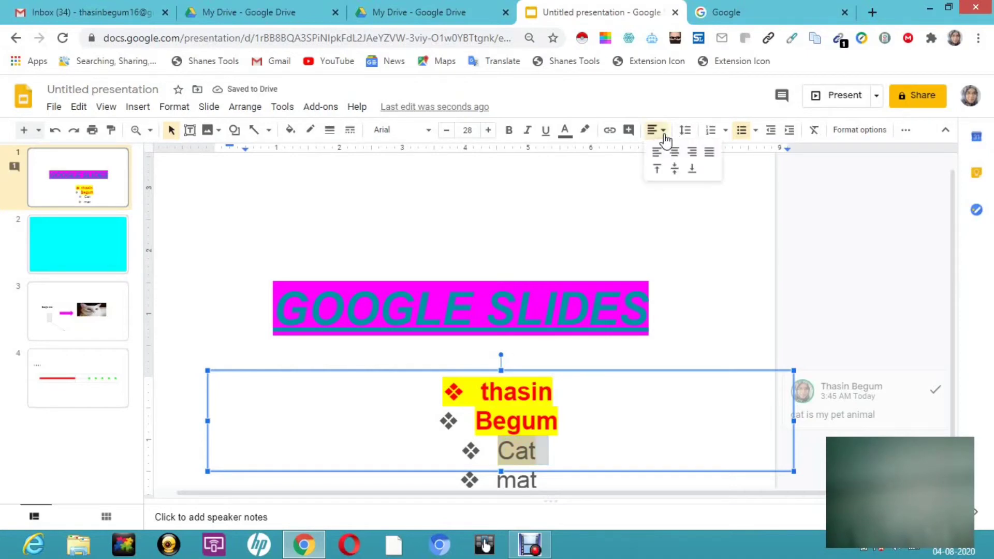
left_click(710, 153)
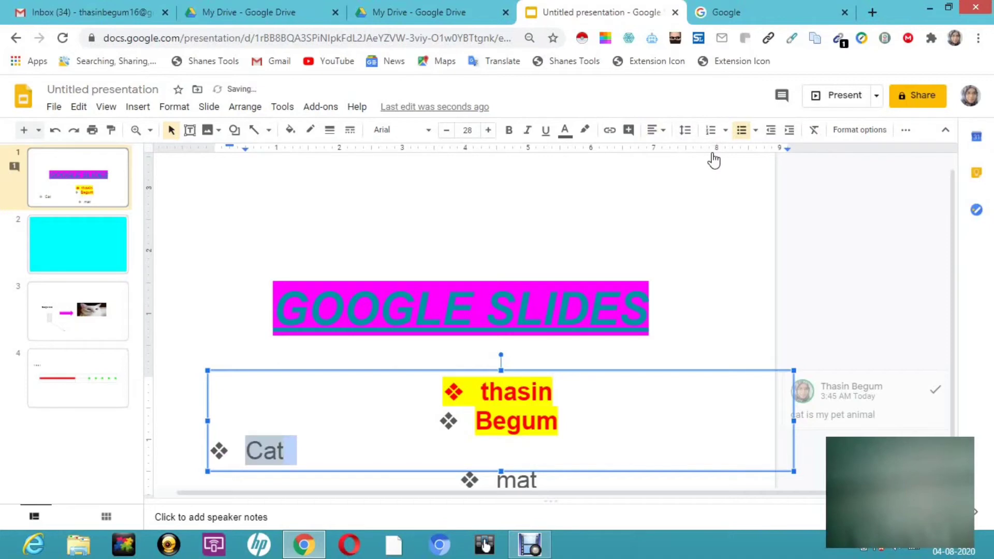
left_click(664, 132)
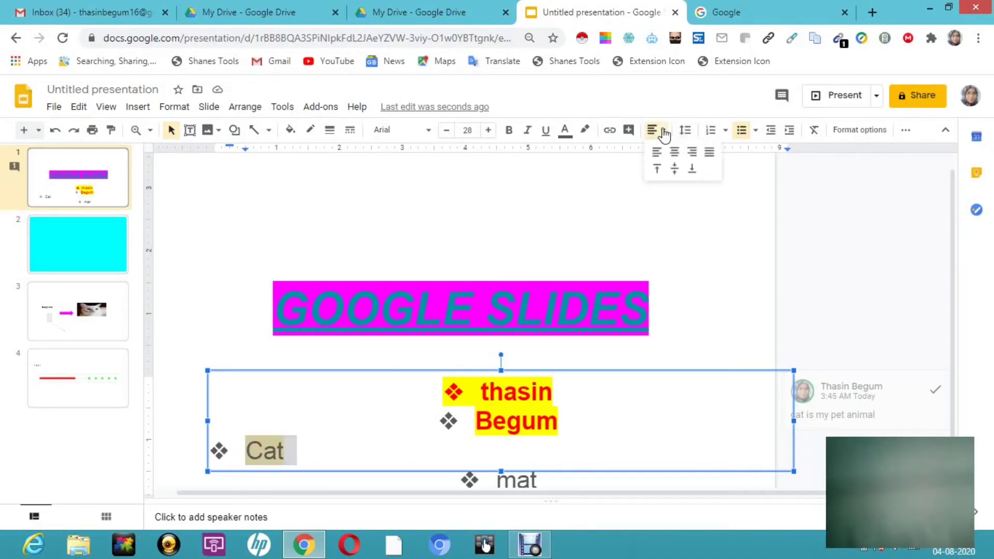
left_click(675, 170)
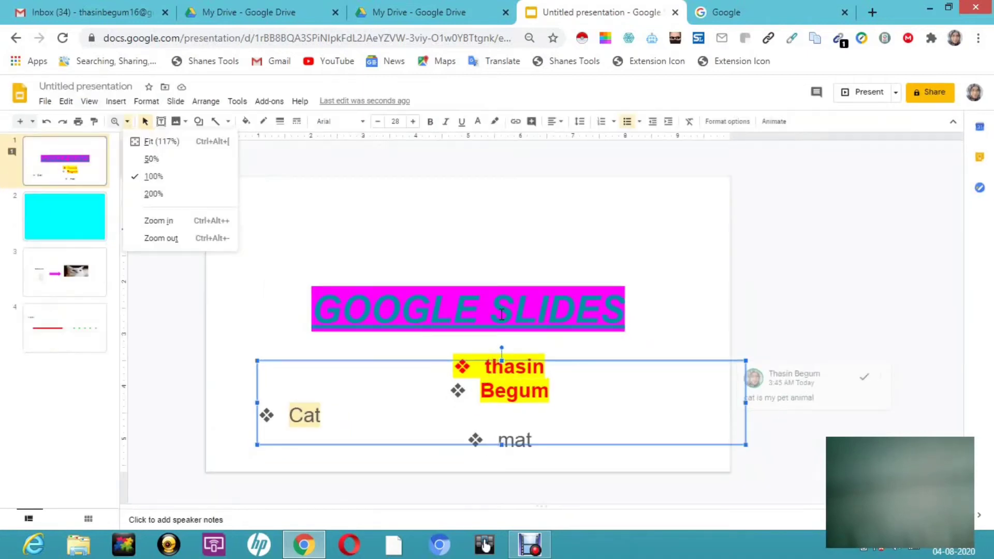
- Move the GOOGLE SLIDES title to the slide's top by raising the upper and lower edges of its text box
double_click(501, 313)
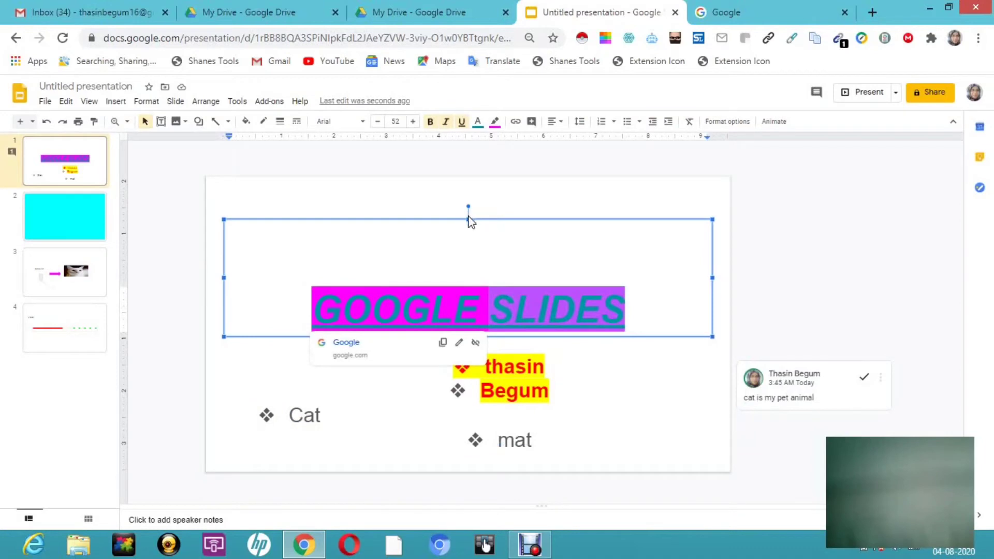
left_click_drag(467, 218, 461, 179)
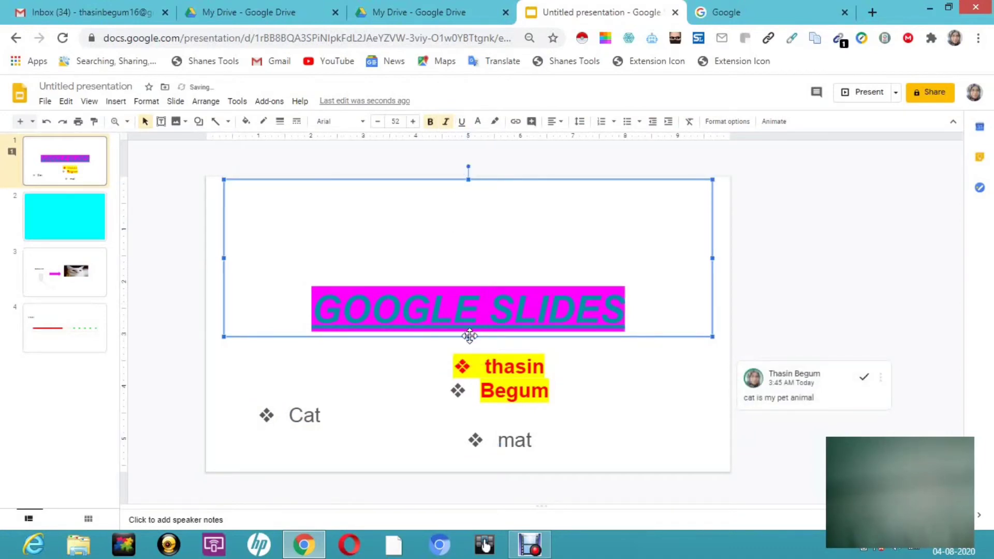
left_click_drag(468, 336, 484, 227)
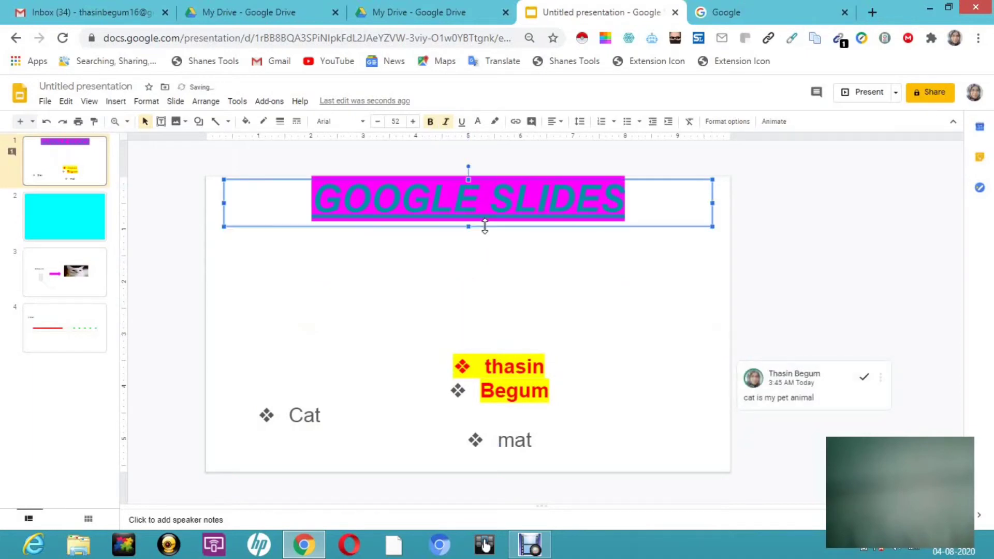
- Enlarge the bullet list's text box so it spans from just below the title to near the slide's lower edge
left_click(486, 366)
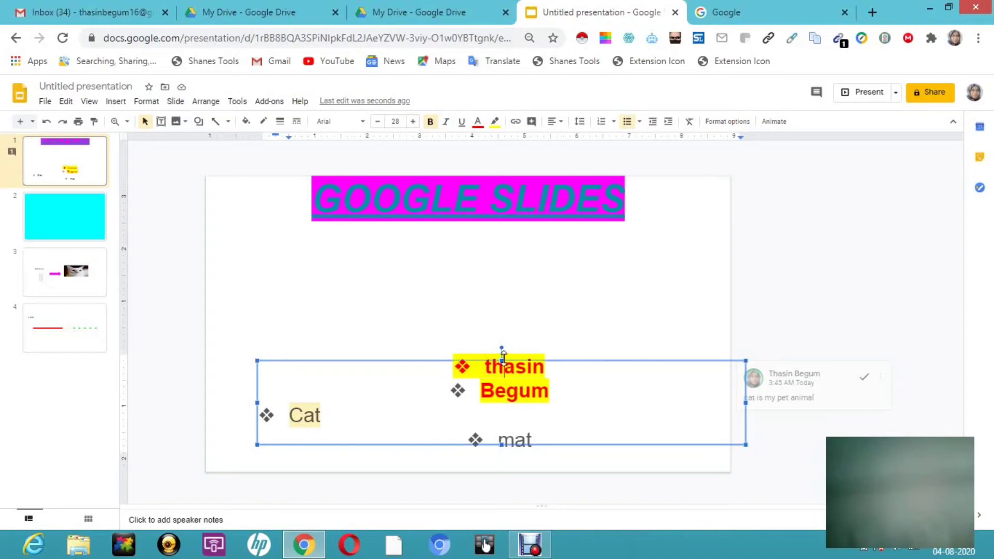
left_click_drag(501, 359, 517, 238)
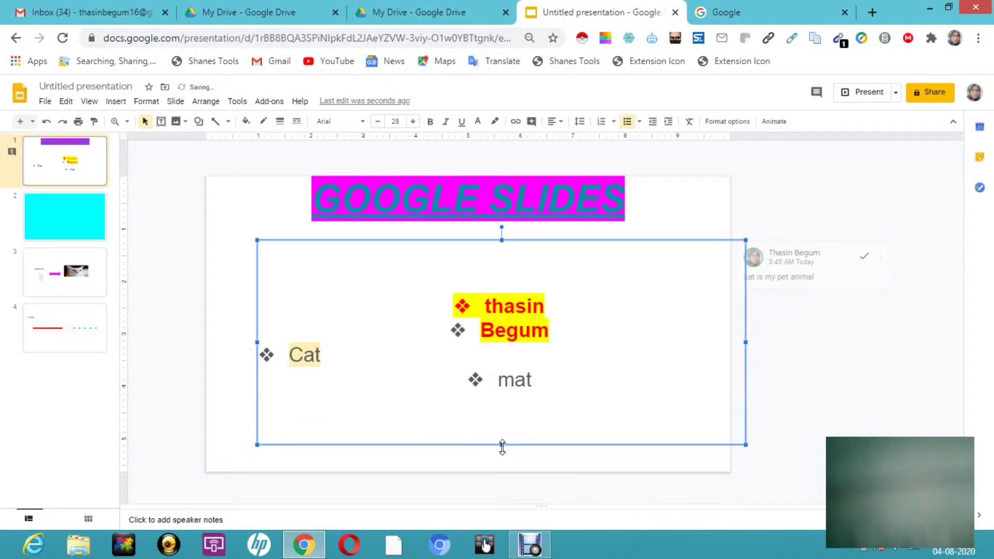
left_click_drag(501, 446, 508, 467)
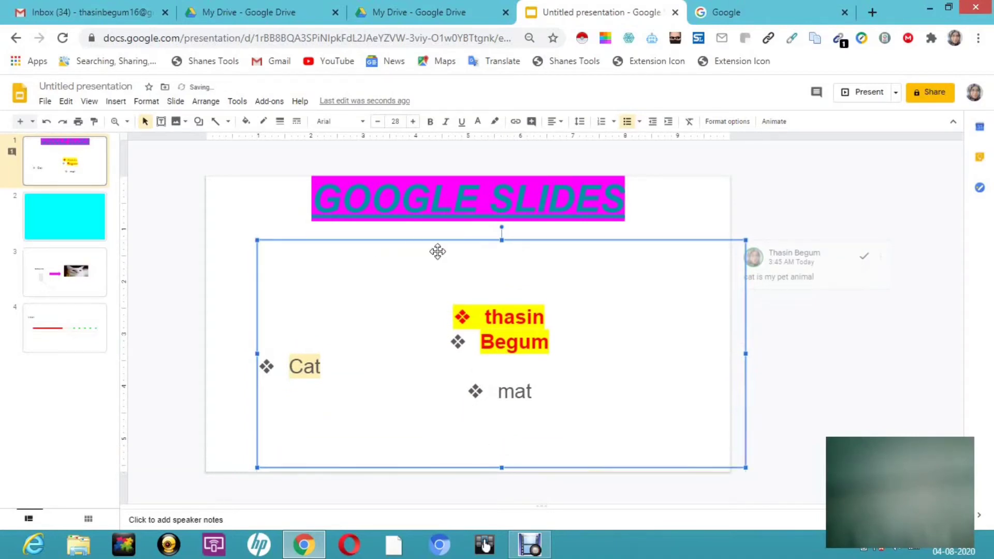
left_click(431, 275)
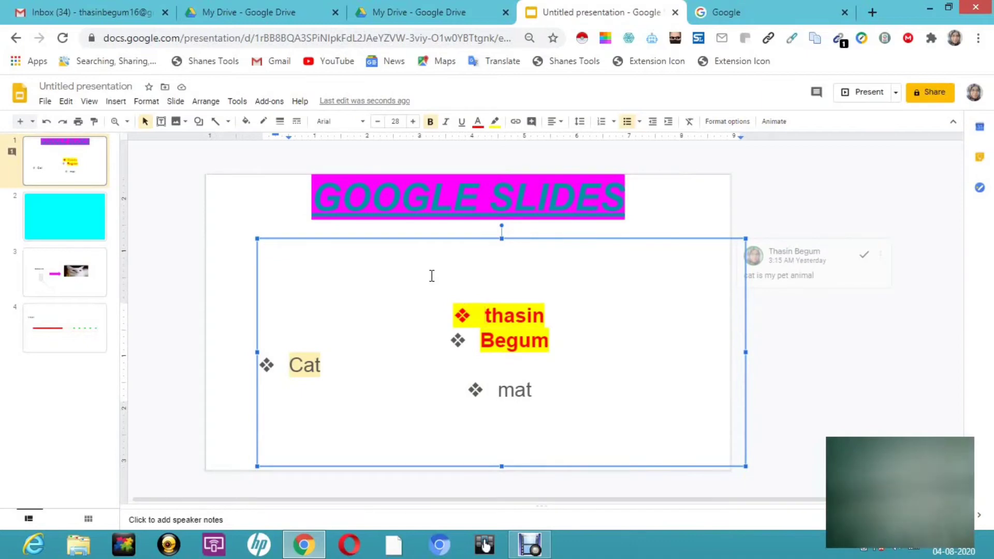
- Left-align all four list items and convert the bullets to a numbered list in the 1., a., i. style
left_click_drag(485, 320, 538, 415)
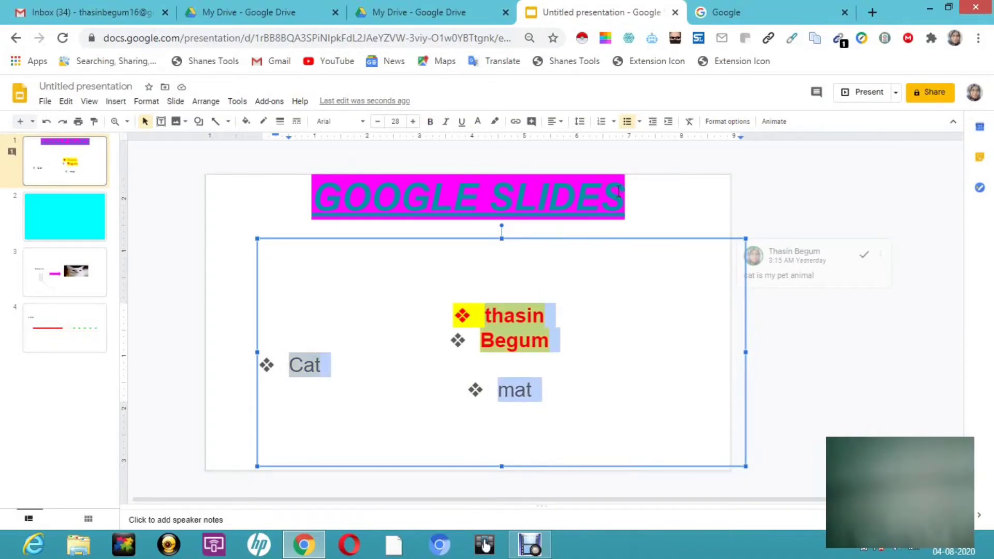
left_click(563, 130)
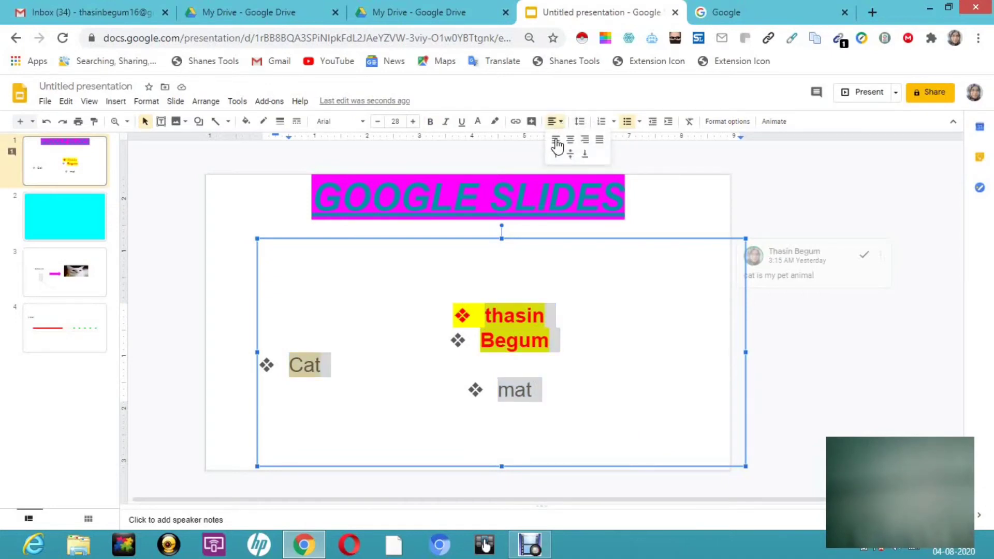
left_click(556, 141)
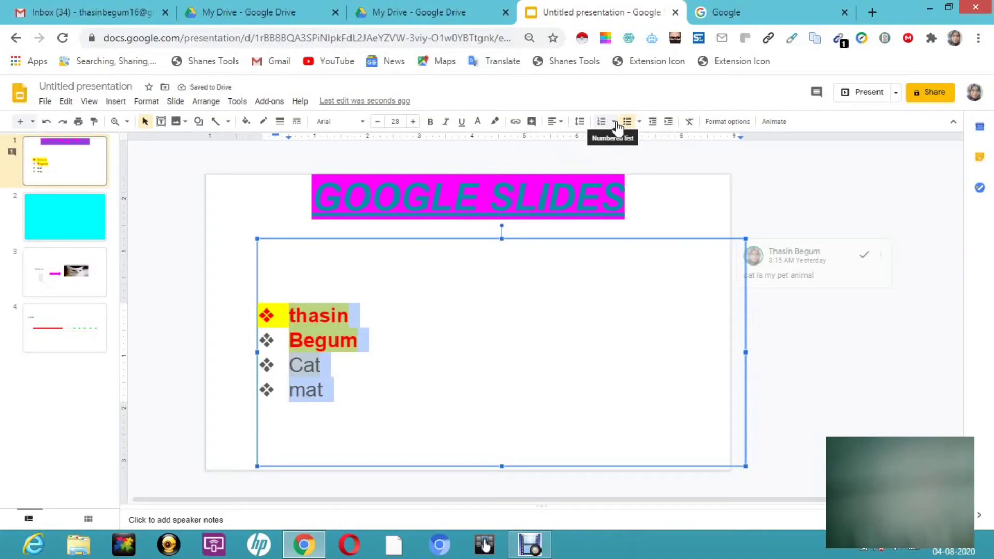
left_click(614, 122)
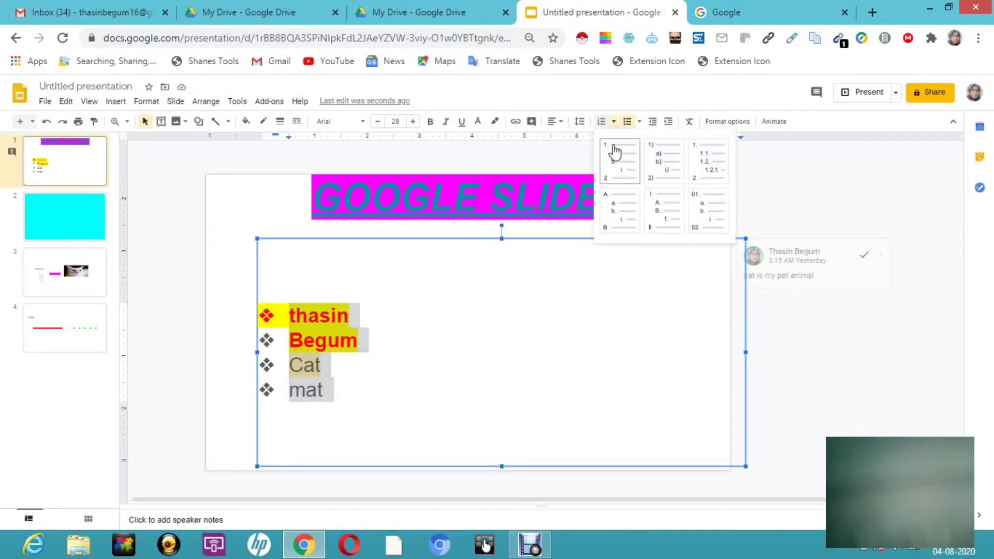
left_click(615, 151)
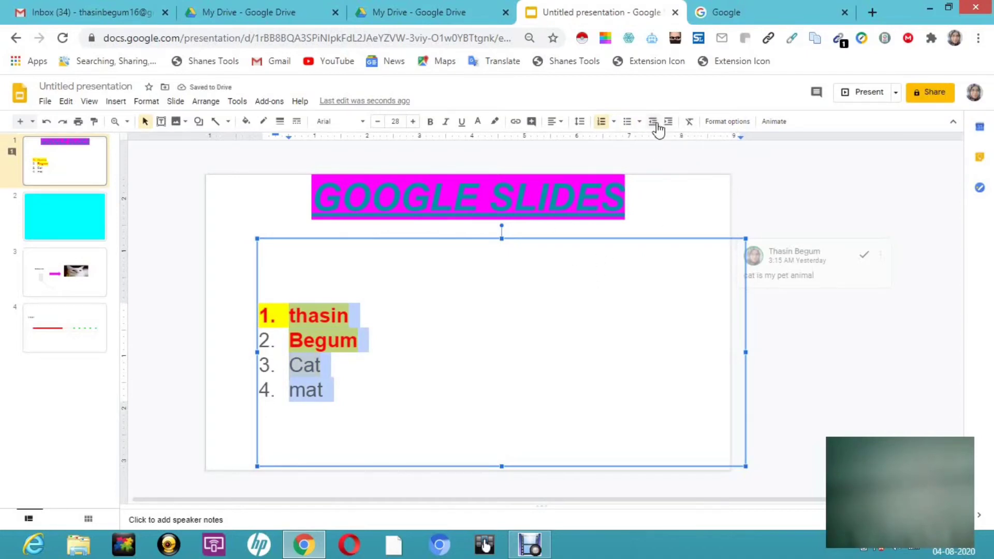
- Clear the text formatting of the four numbered items and align them left again
left_click(688, 124)
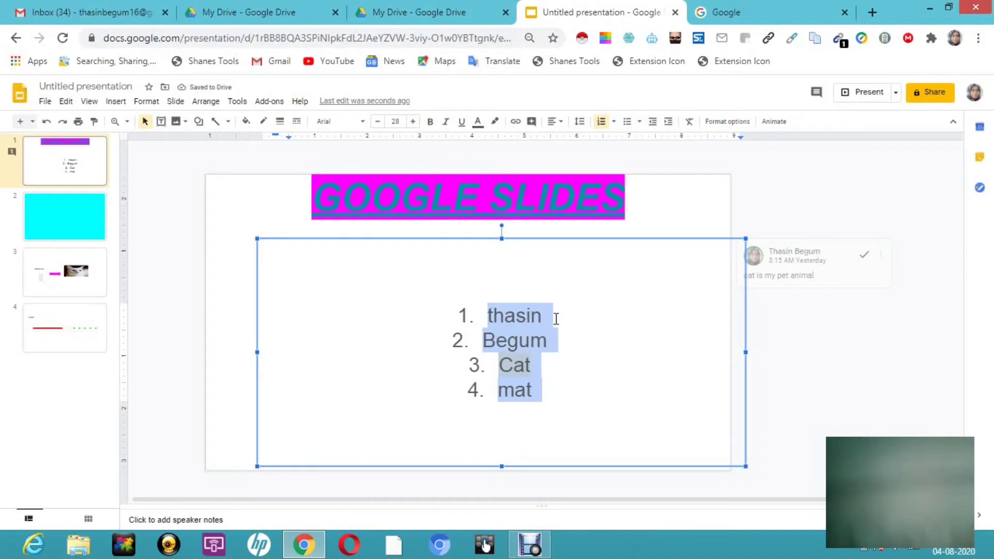
left_click(557, 124)
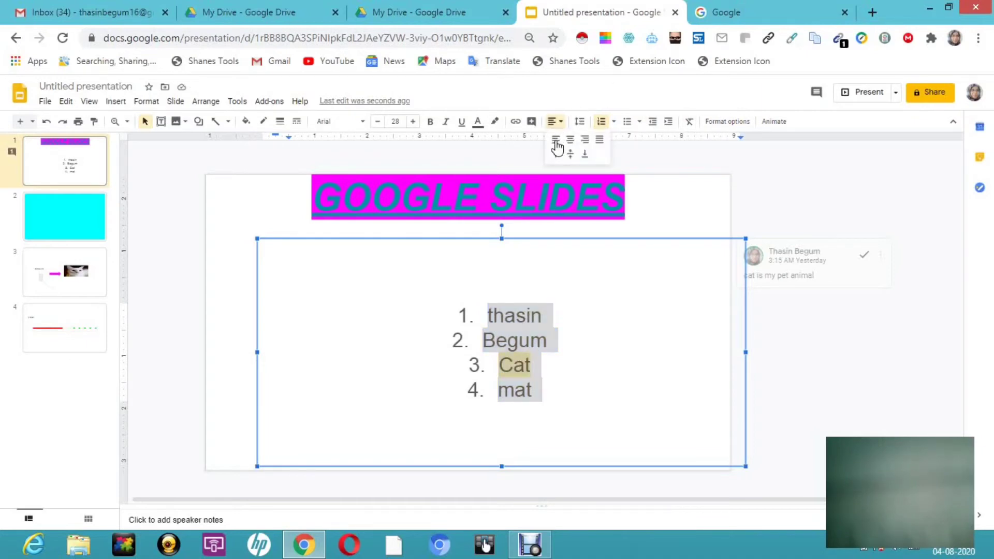
left_click(556, 140)
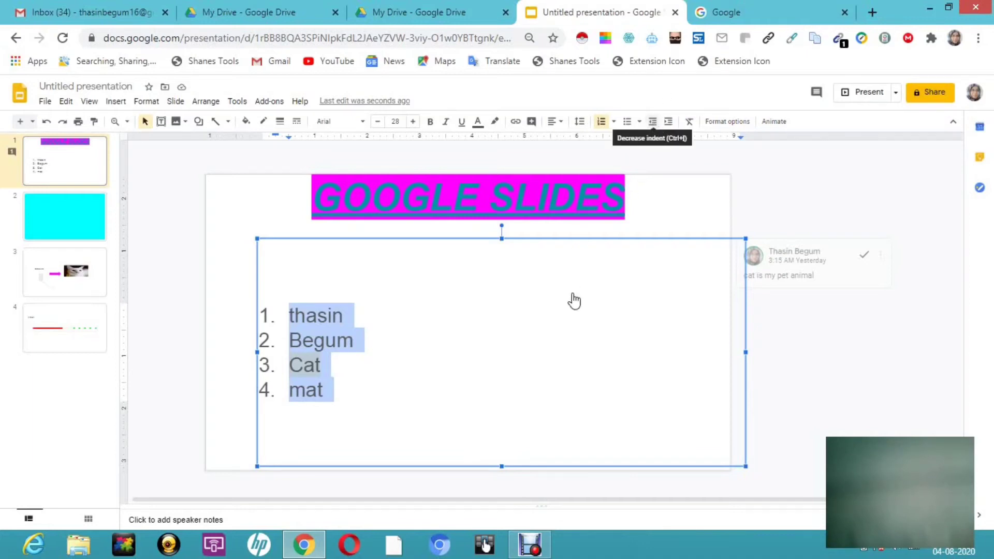
- Increase the indent of the Cat item several levels until it is numbered with a roman numeral
left_click(437, 356)
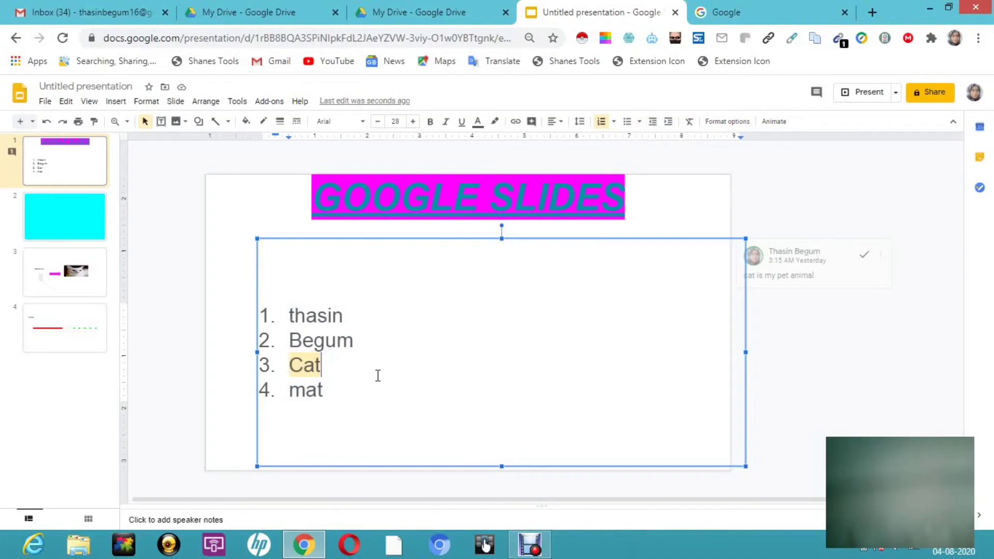
left_click(668, 124)
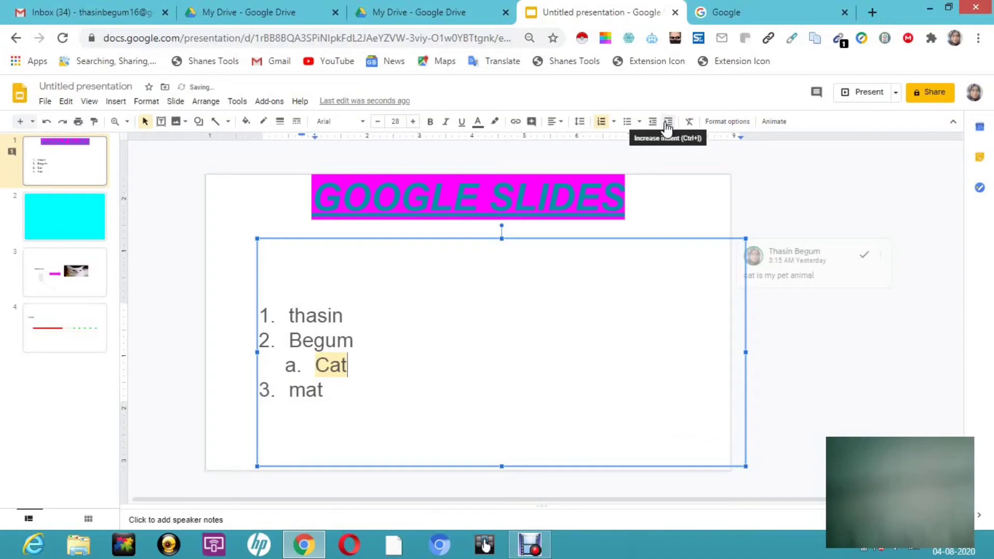
left_click(668, 124)
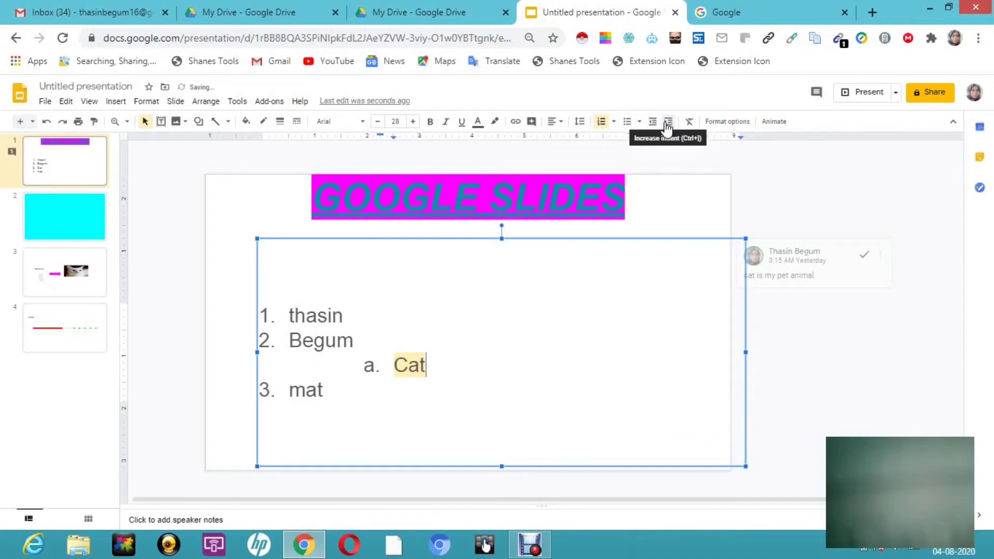
left_click(667, 123)
- Add a list item reading "Trdt" below Cat, indented less than the Cat item
key("Return")
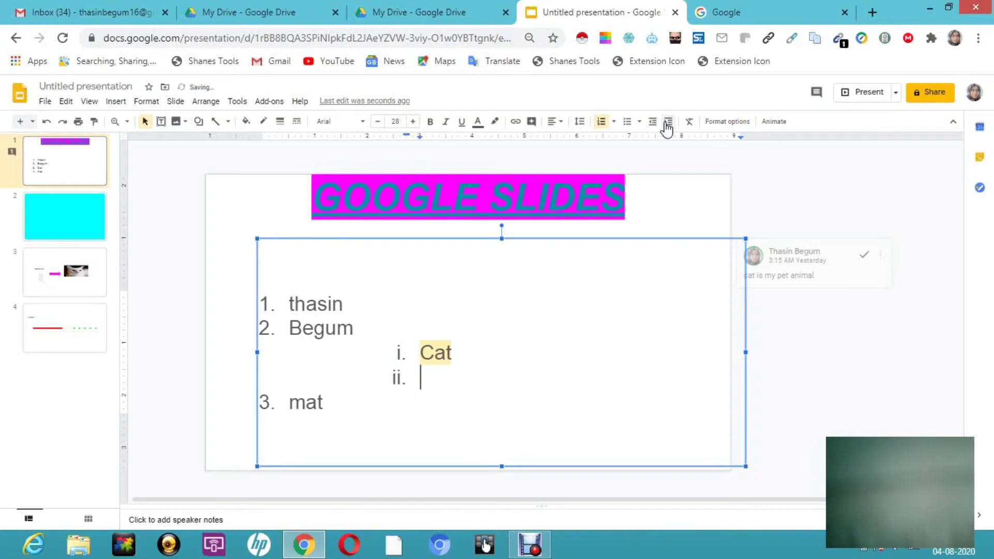
key("shift+Tab")
key("shift+Tab")
left_click(667, 123)
type("trdt")
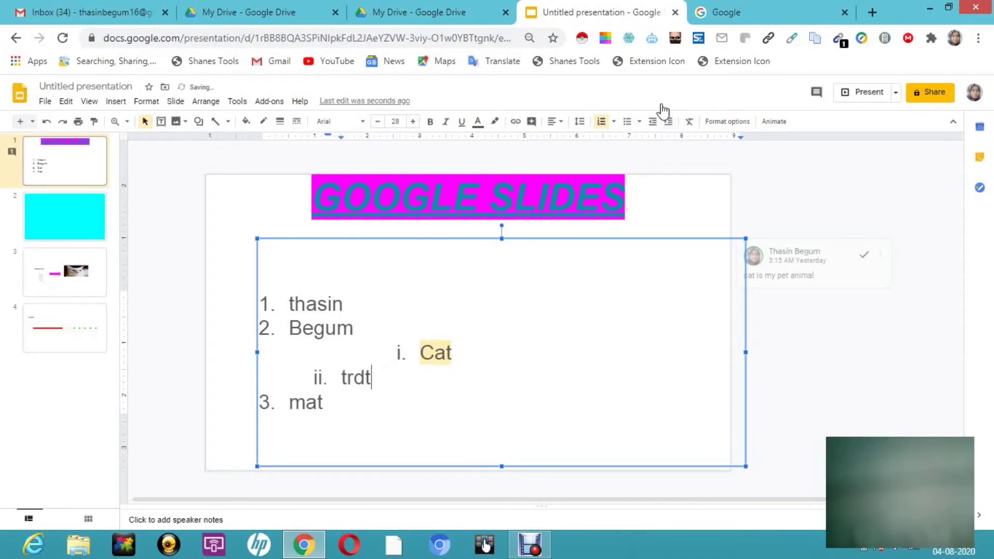
- Add two top-level numbered items reading "Erterter" and "rtrtretret" below the Trdt item
key("Return")
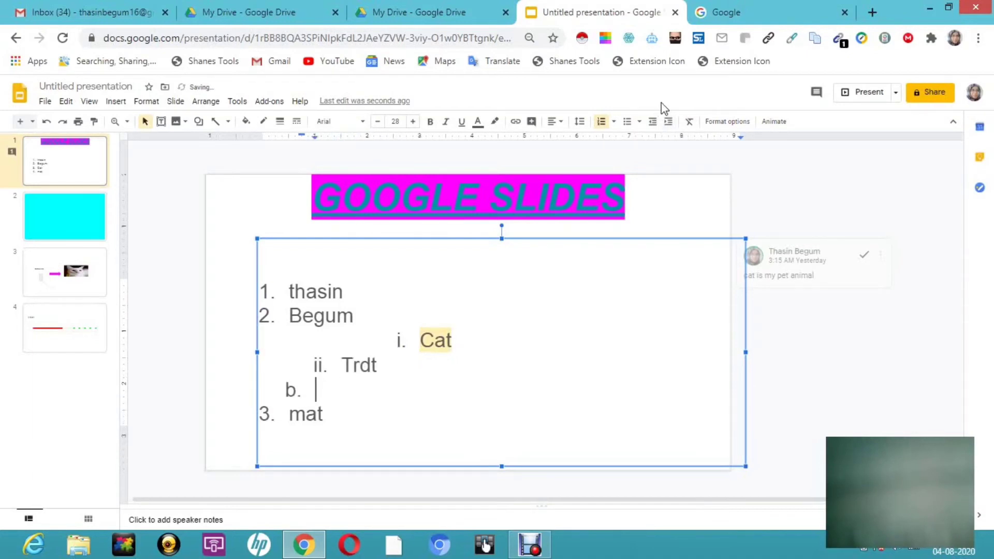
key("shift+Tab")
type("erterter")
key("Return")
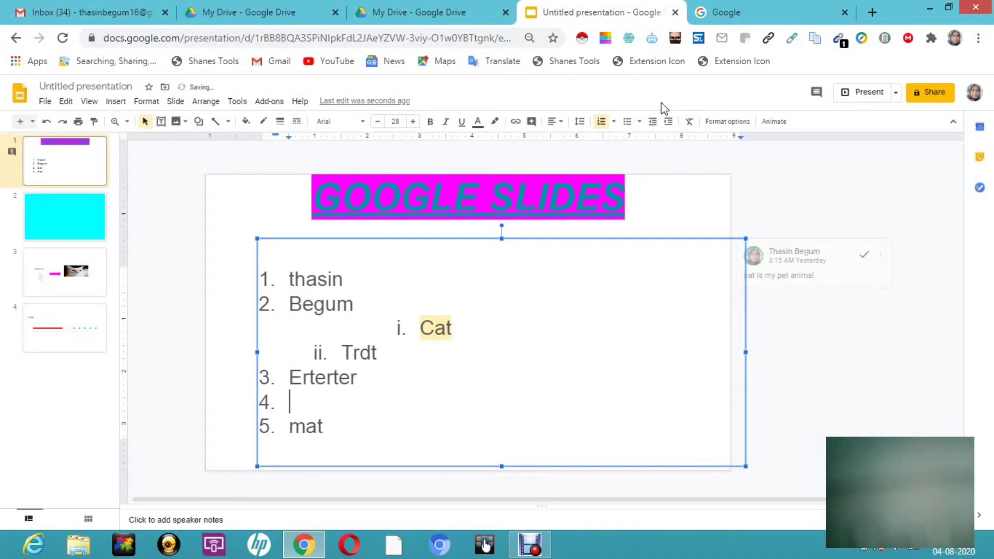
type("rtrtretret")
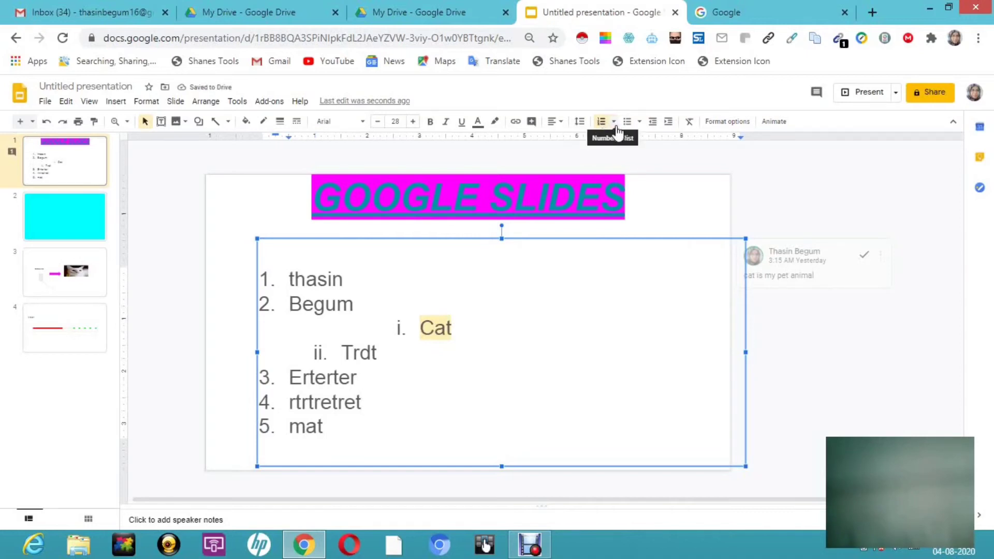
- Indent the "rtrtretret" item to a lettered sub-level and add the sub-items "Fdgf" and "fgdfg" below it
left_click(668, 123)
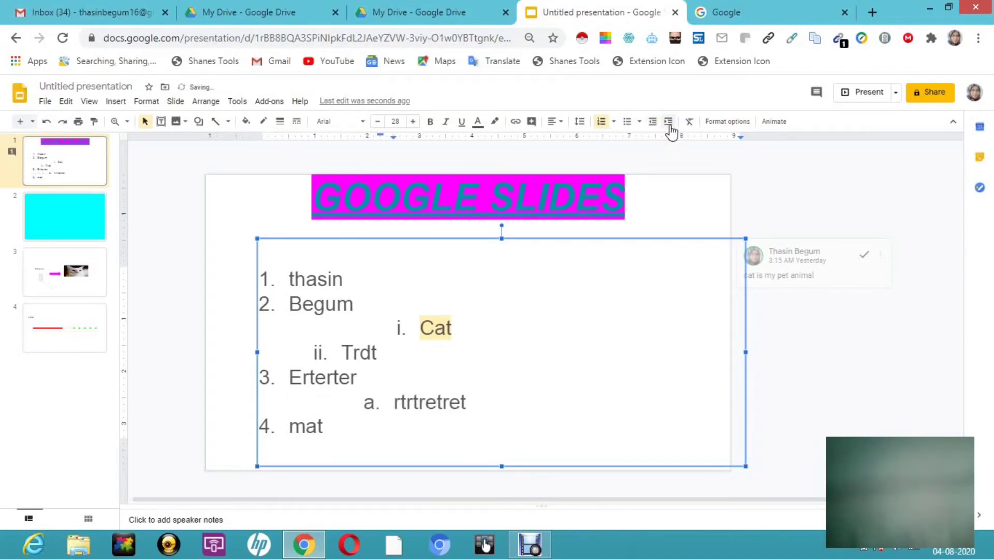
key("Return")
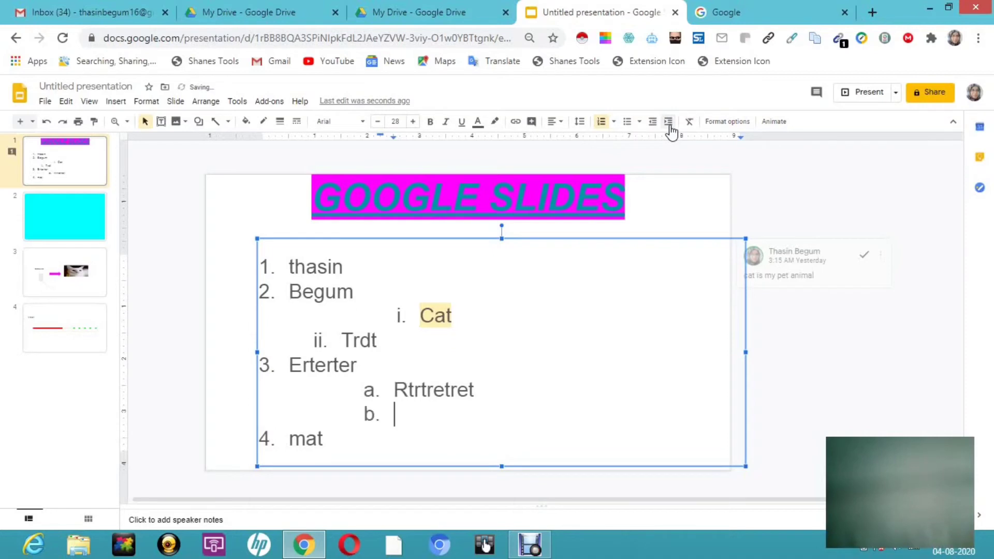
type("fdgf")
key("Return")
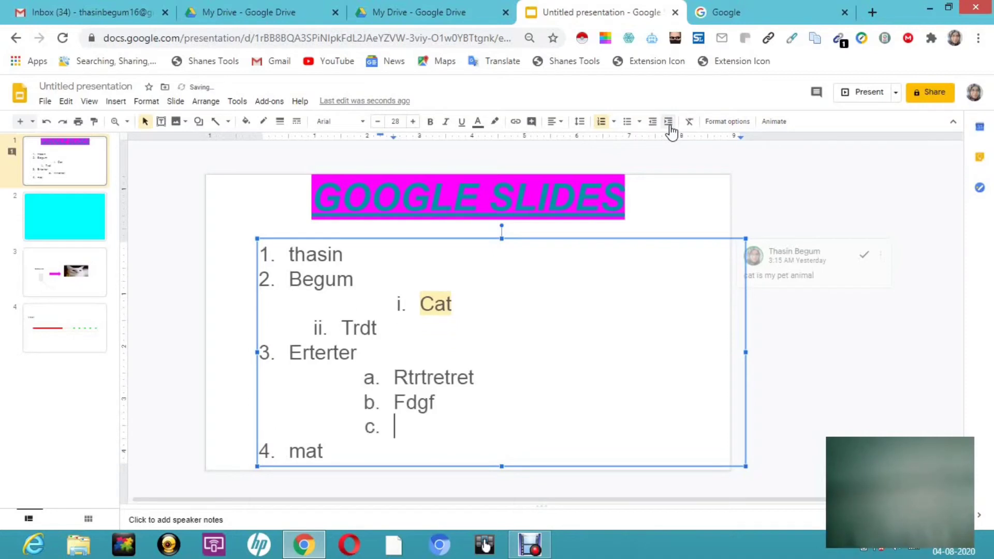
type("fgdfg")
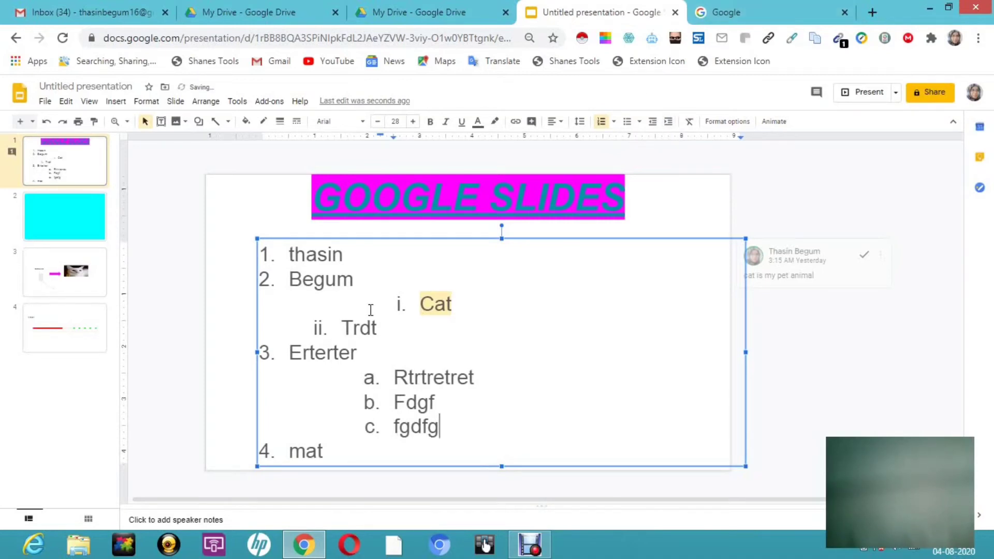
left_click(633, 292)
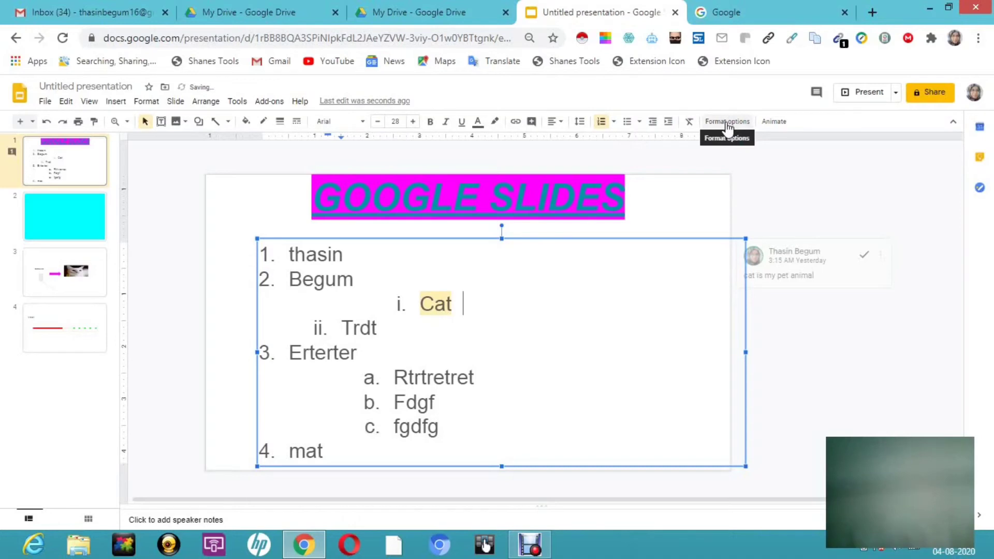
- In the format options of the numbered list's text box, set the width to 8.32 in and the height to 4.74 in
left_click(727, 123)
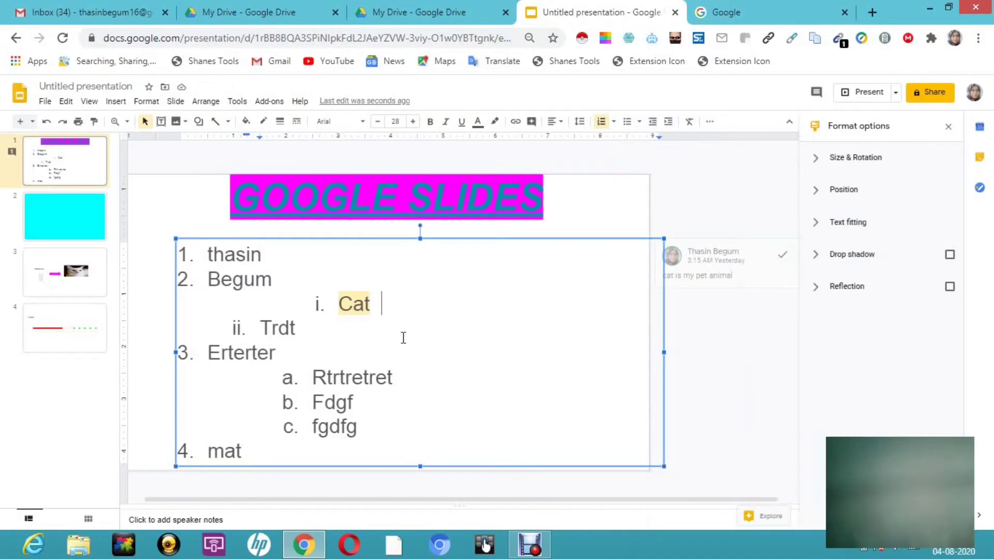
left_click(870, 165)
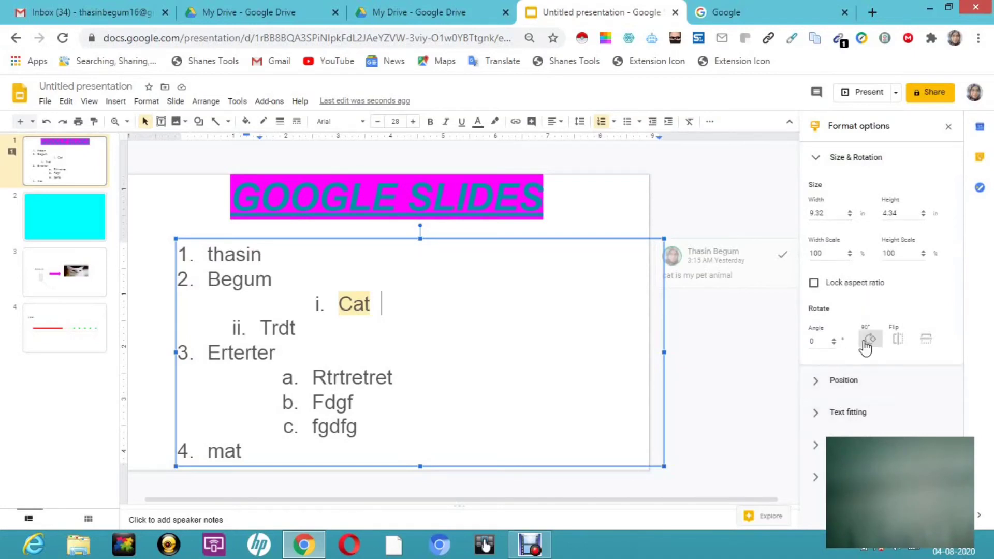
left_click(850, 215)
left_click(850, 215)
left_click(850, 215)
left_click(850, 215)
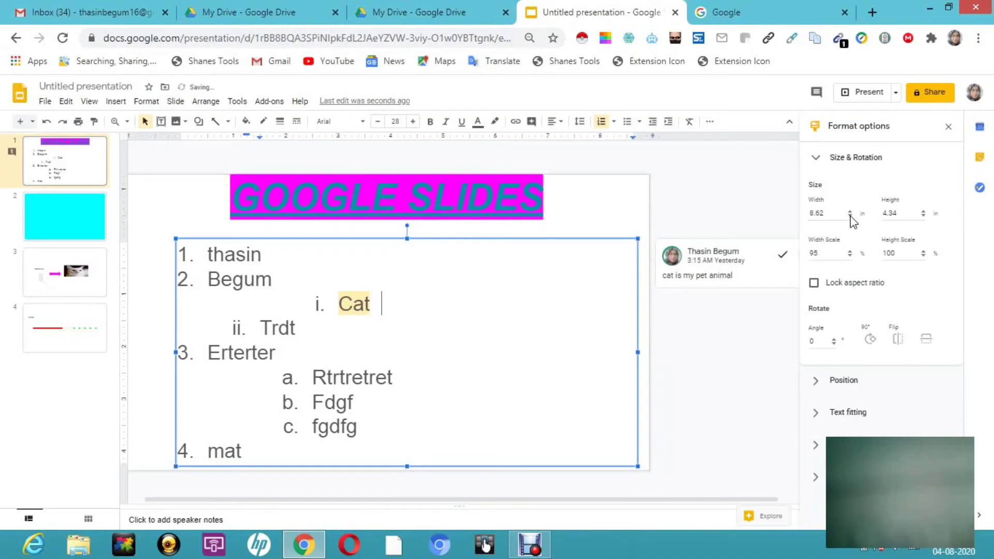
left_click(850, 215)
left_click(849, 215)
left_click(850, 215)
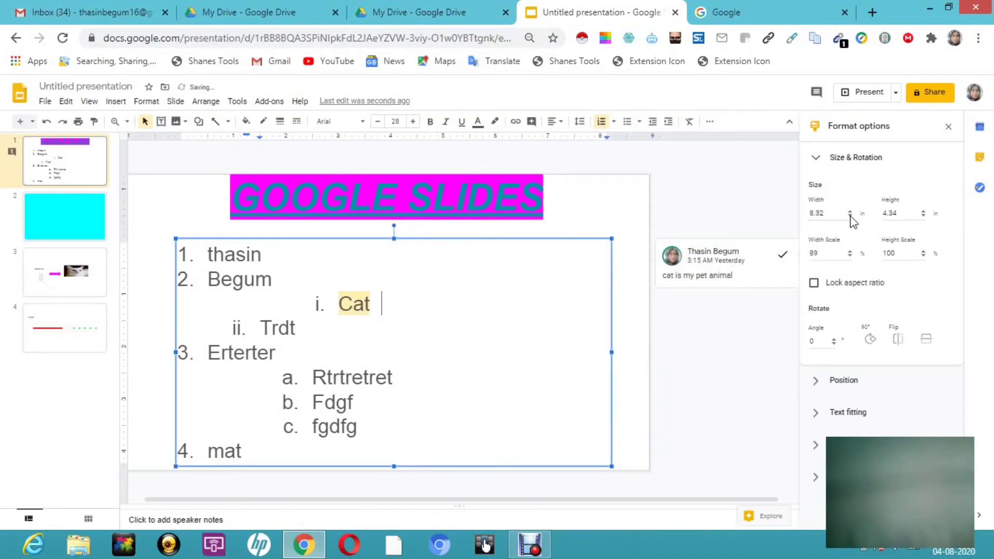
key("super+c")
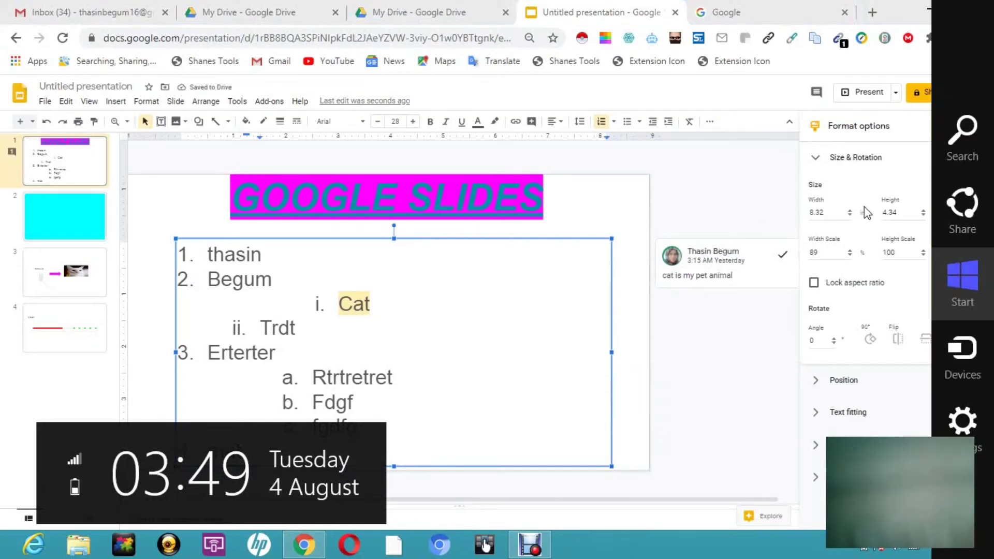
left_click(923, 210)
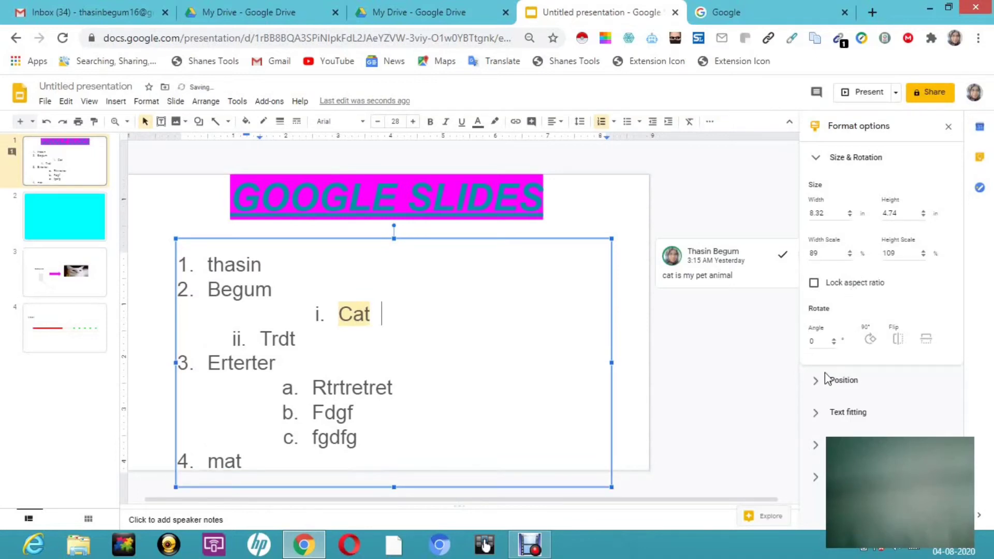
- Rotate the numbered list's text box in 90° increments through a full turn back to 0°
left_click(871, 339)
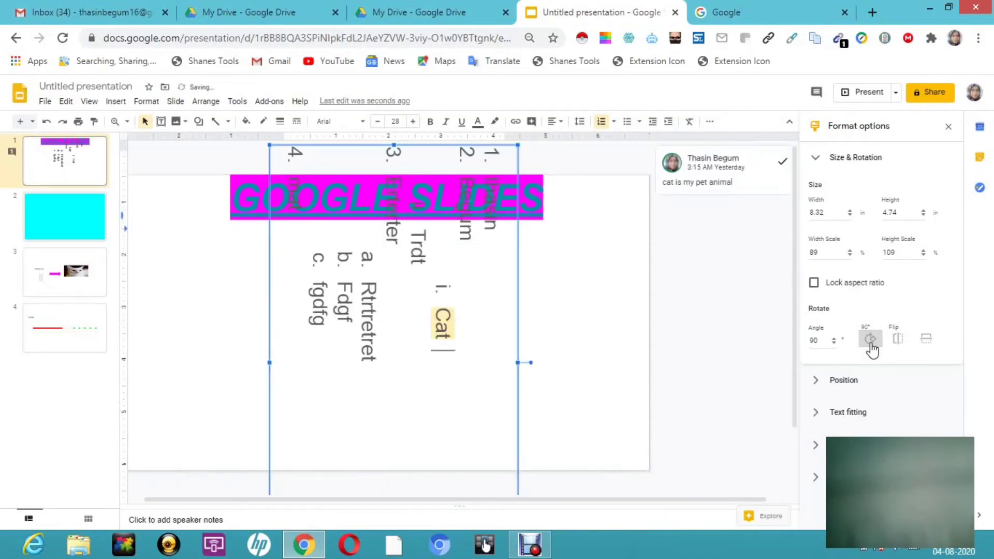
left_click(871, 342)
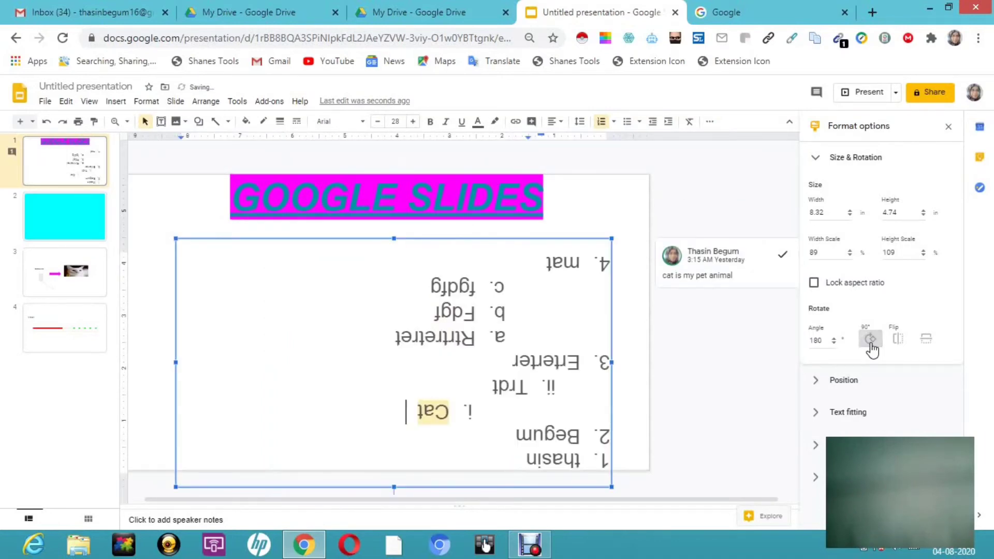
left_click(871, 342)
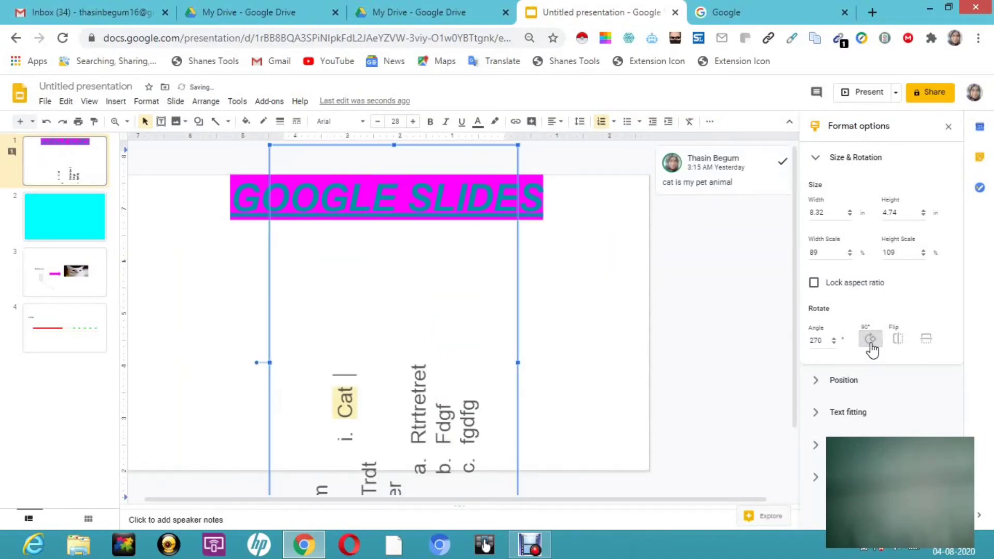
left_click(870, 342)
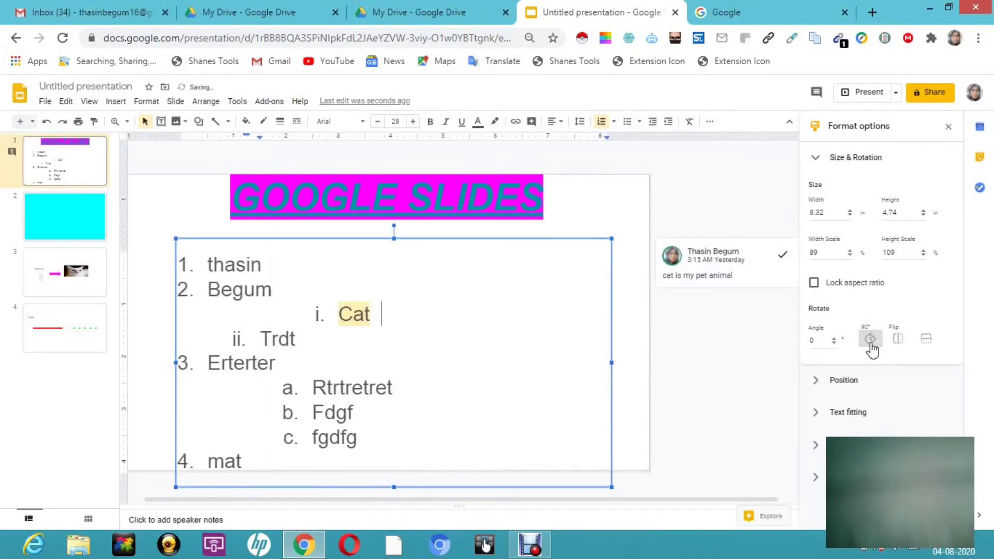
- Expand the text box's Position and Text fitting settings and look through the indentation and padding options
left_click(853, 389)
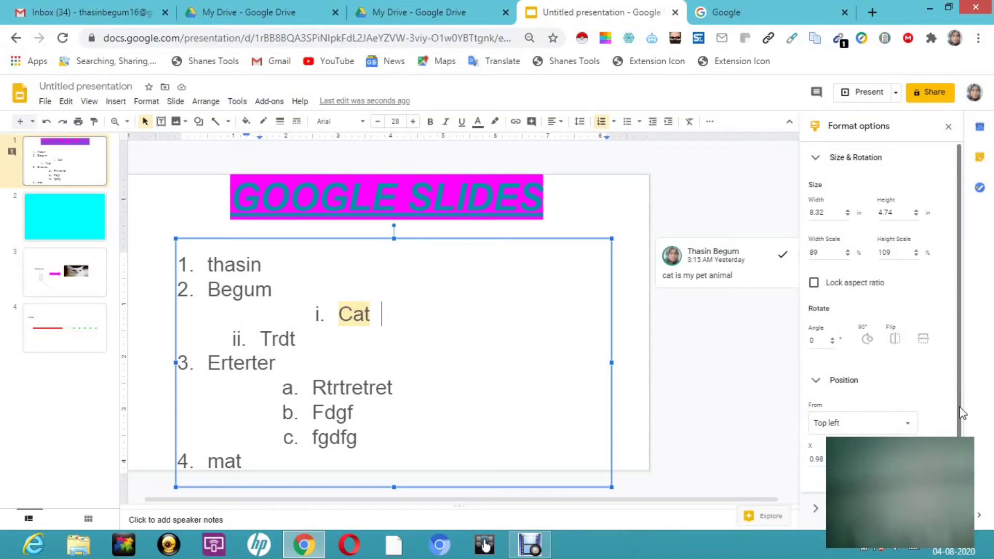
left_click_drag(959, 408, 961, 440)
key("super+c")
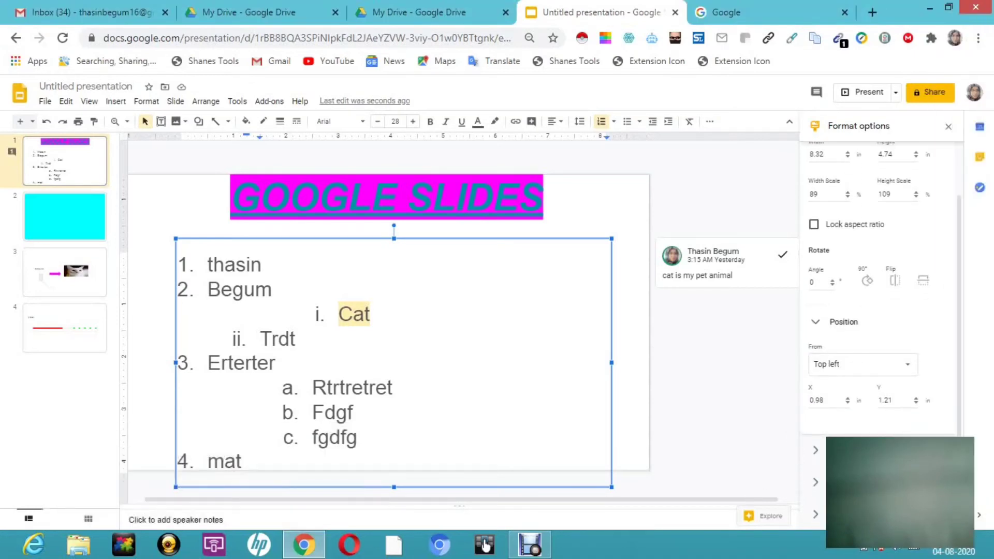
left_click(816, 451)
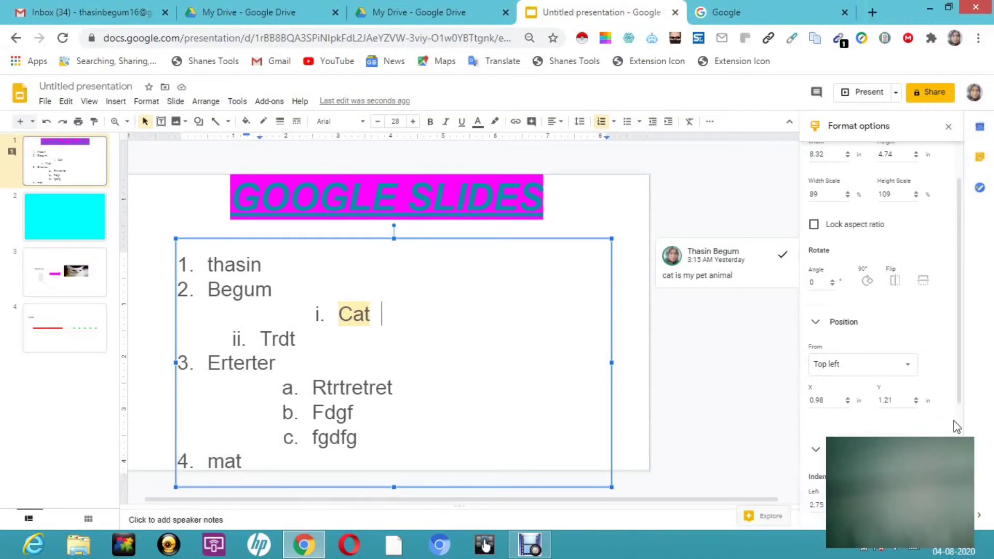
left_click_drag(960, 407, 961, 548)
- Add a drop shadow to the numbered list's text box and set the shadow color to yellow
left_click(834, 482)
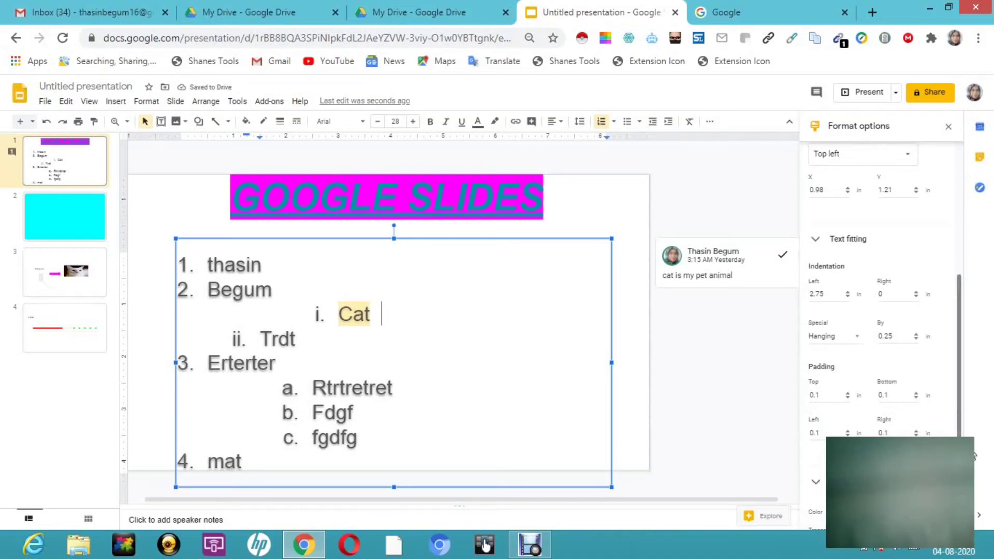
key("super+c")
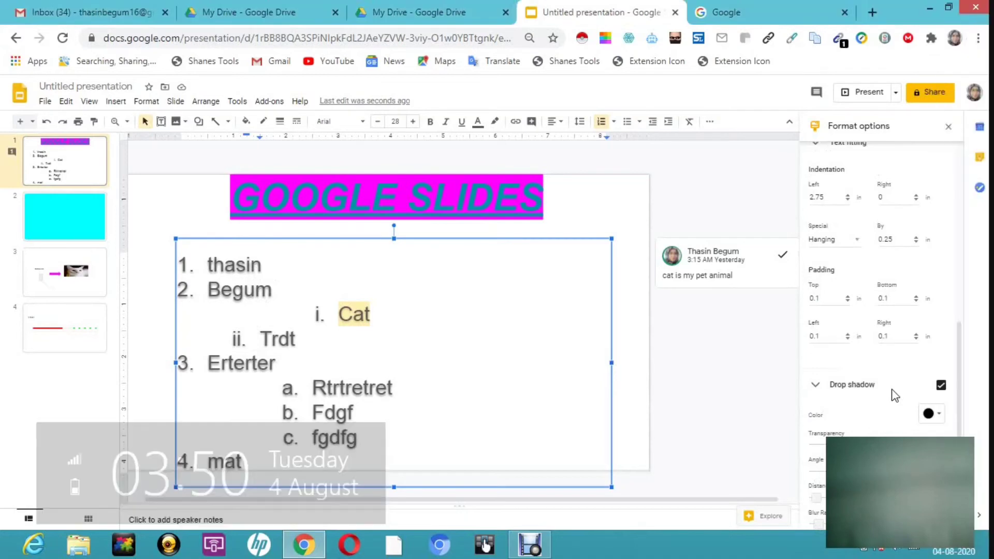
left_click(932, 414)
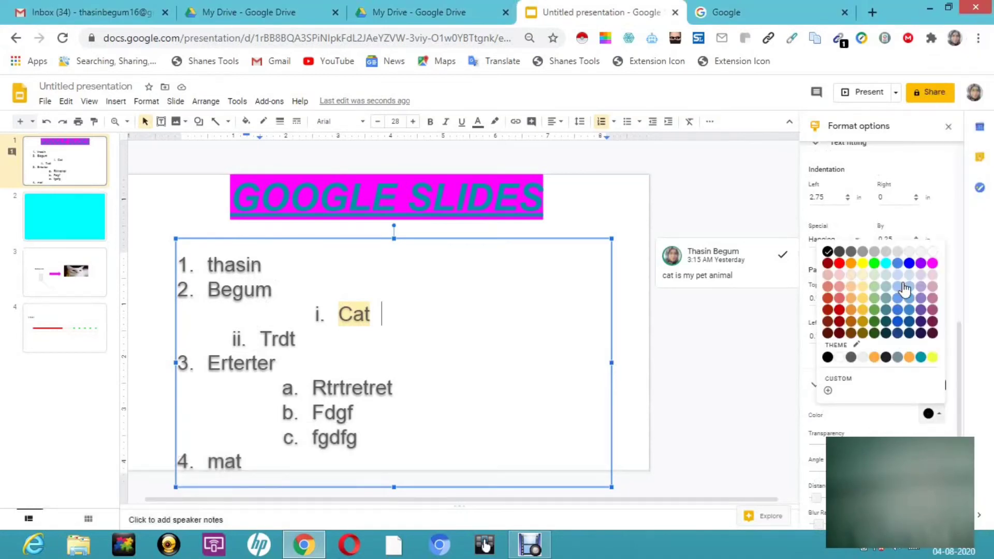
left_click(862, 264)
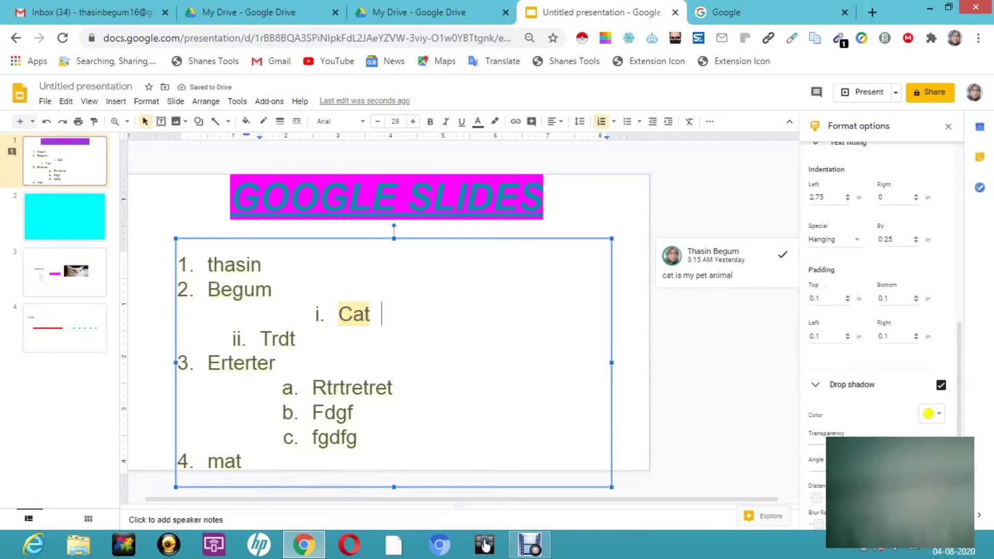
- Turn on the text box's reflection and collapse all the open formatting sections
scroll(880, 311, "down", 1)
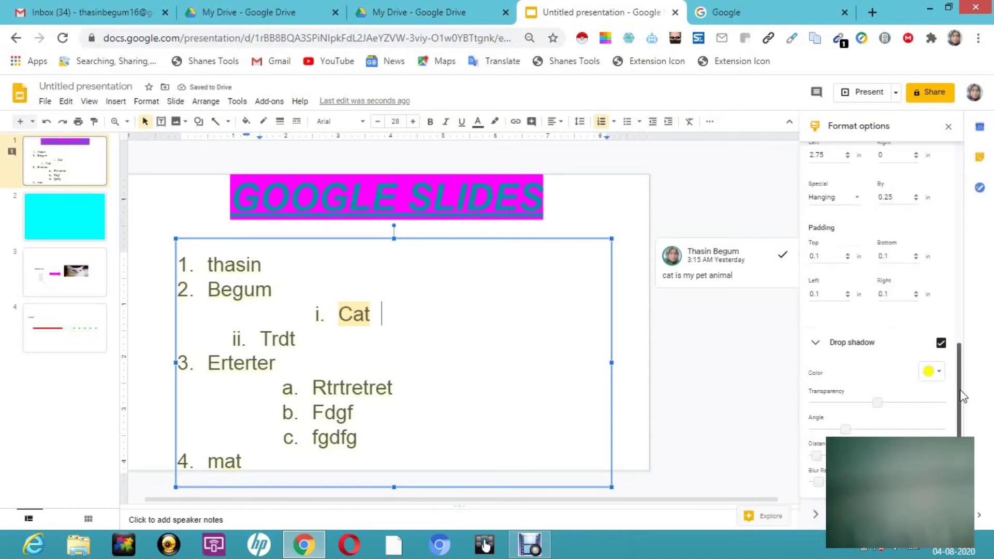
scroll(962, 398, "up", 3)
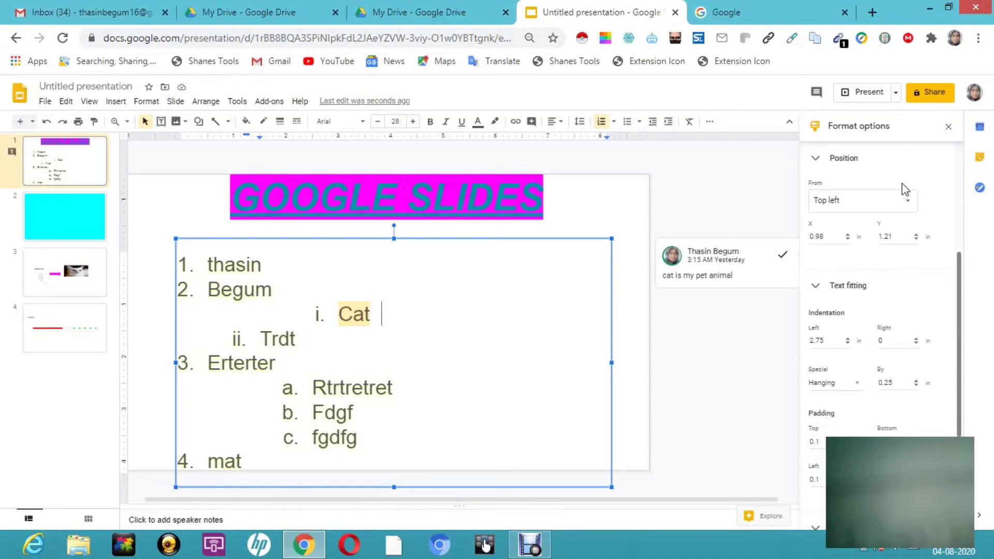
left_click(824, 164)
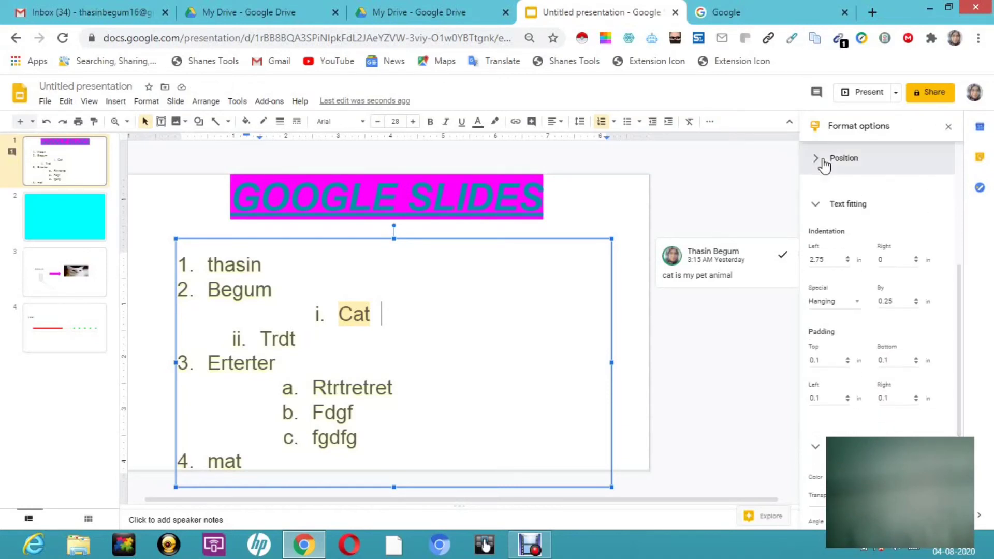
left_click(820, 200)
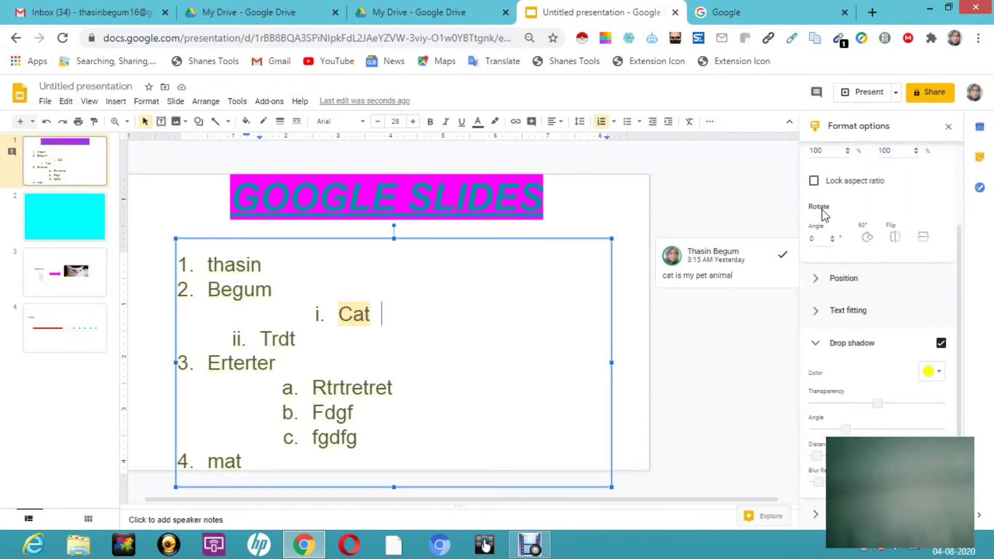
left_click(820, 348)
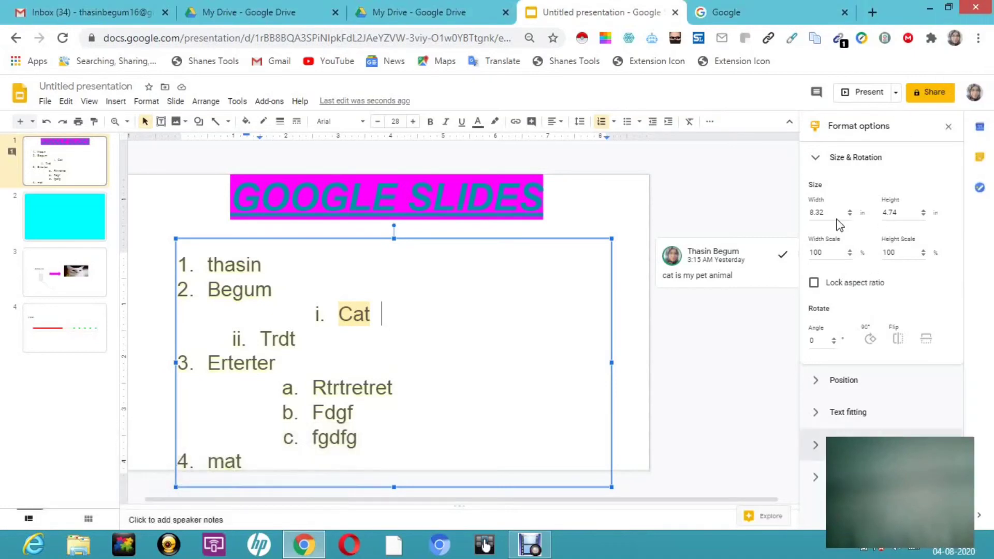
left_click(816, 161)
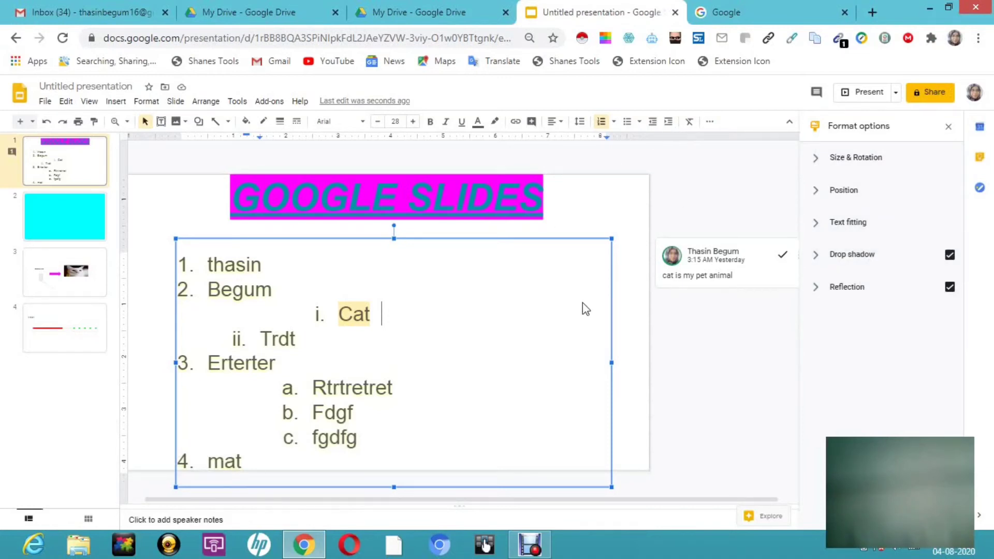
- Add a Fade in (On click) animation to the numbered list's text box
left_click(711, 124)
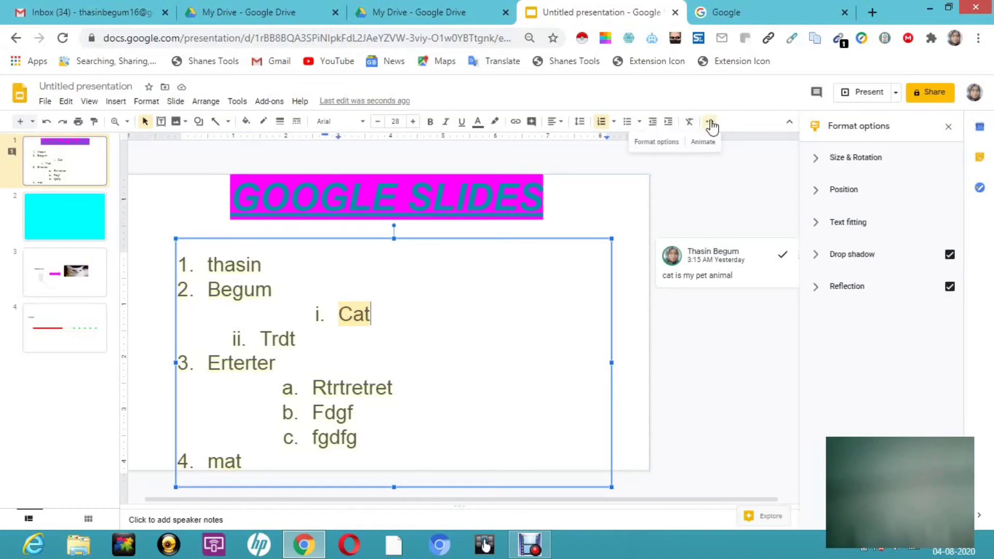
key("super+c")
key("Down")
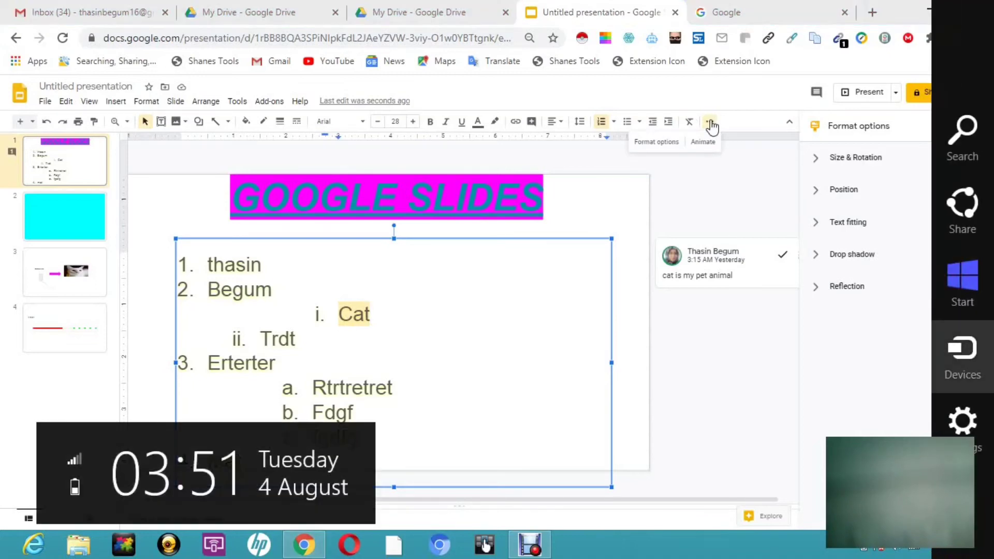
key("Return")
left_click(704, 185)
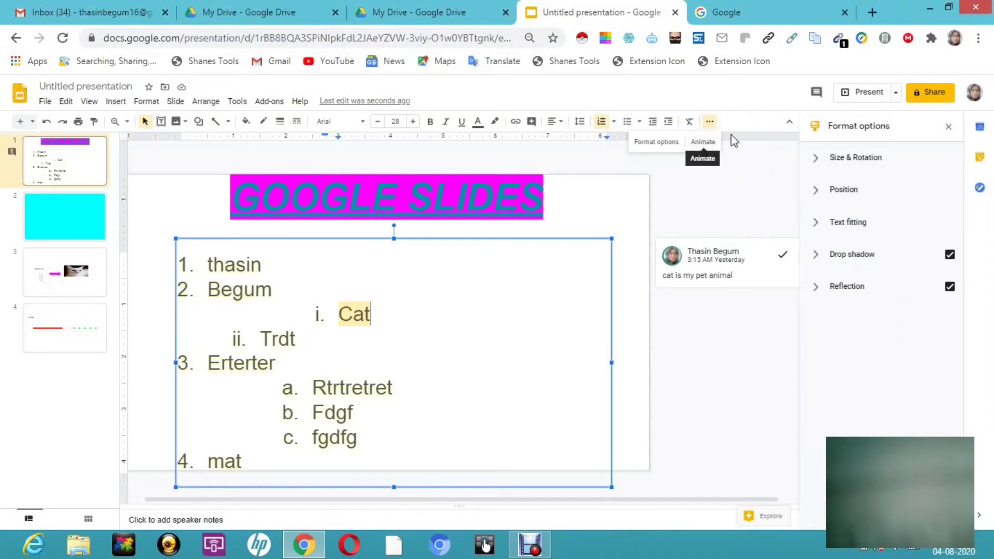
left_click(702, 142)
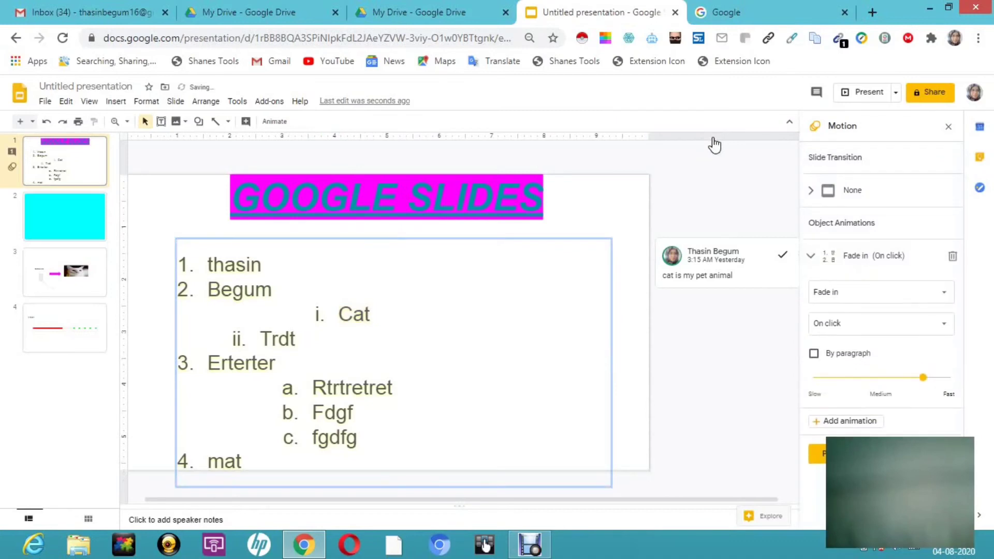
- Apply a Slide from right transition with a duration of 2.0 seconds to all slides
left_click(866, 193)
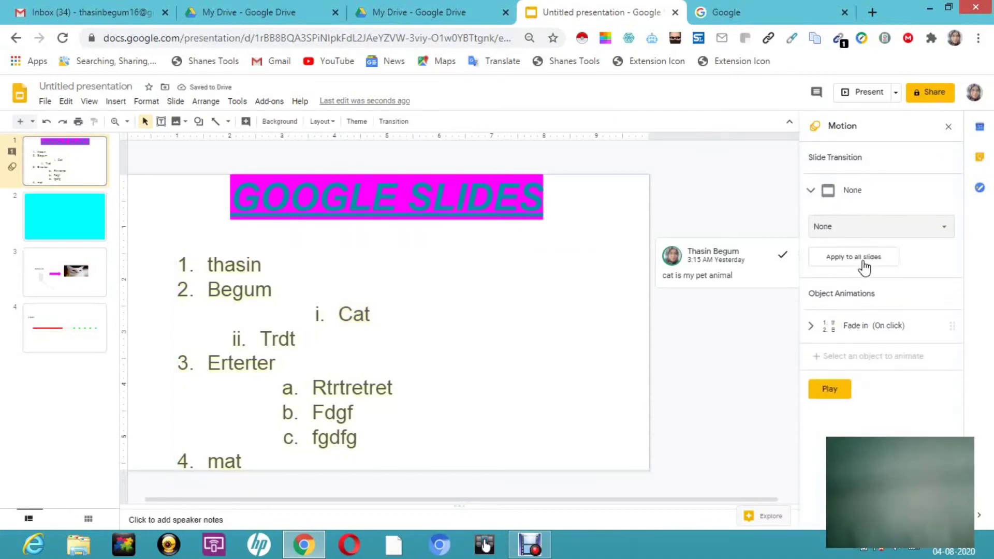
left_click(903, 230)
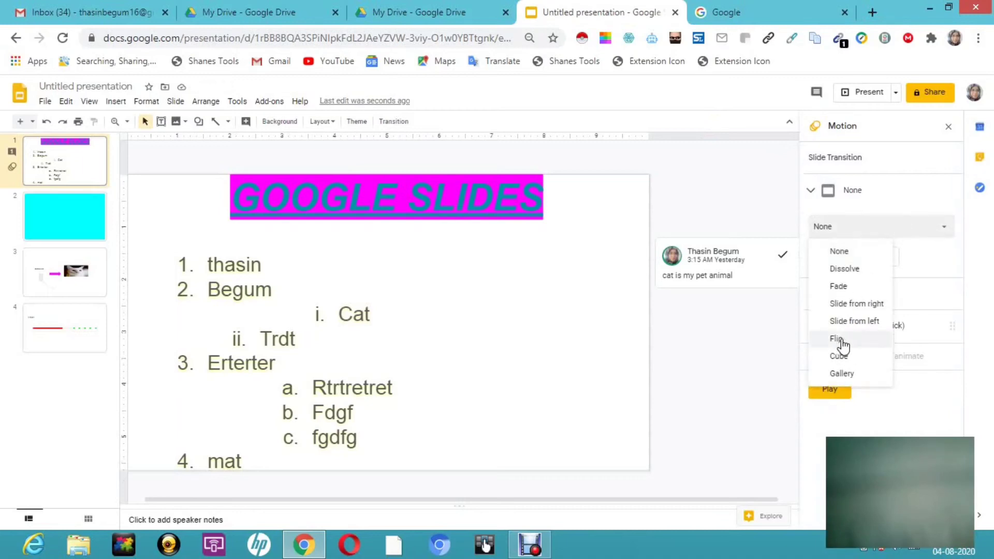
left_click(869, 306)
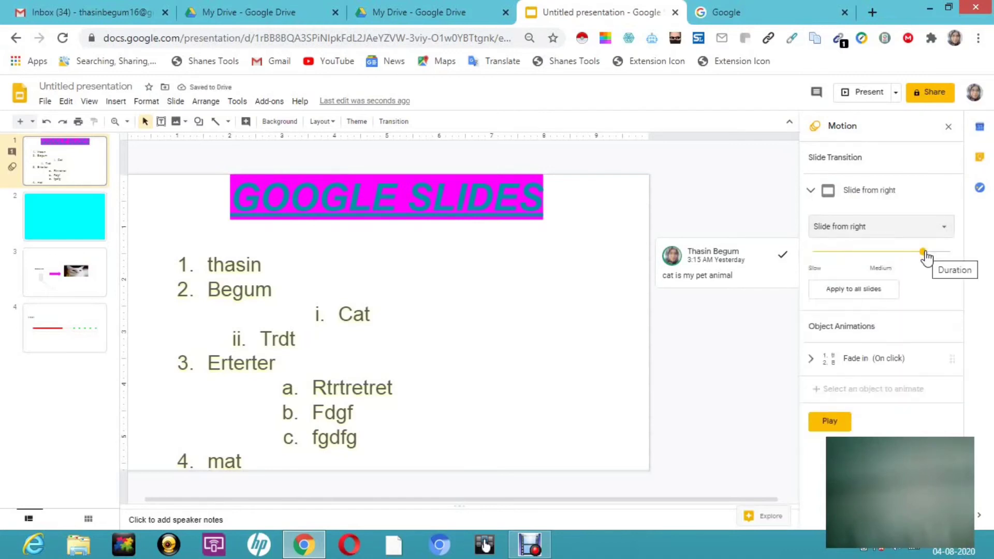
left_click_drag(921, 253, 897, 256)
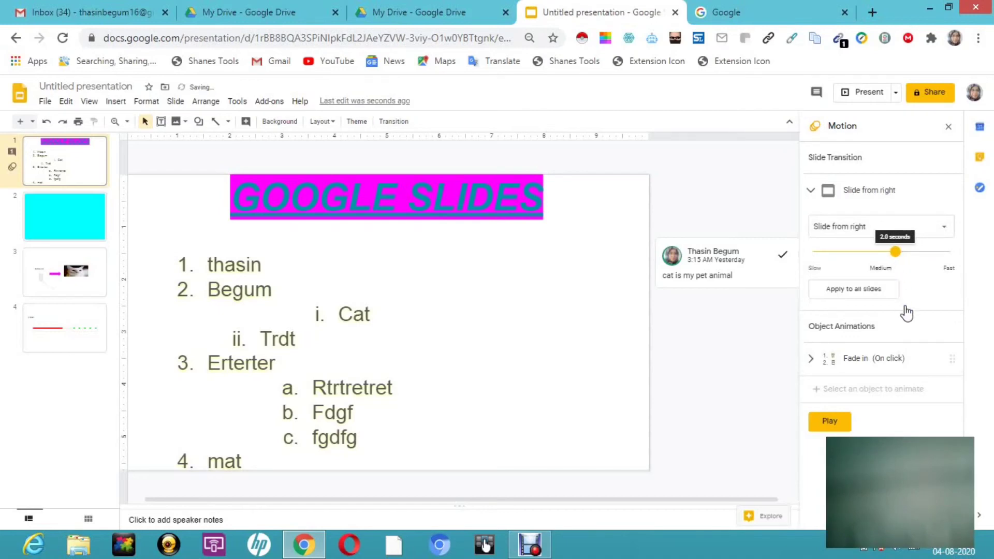
key("super+c")
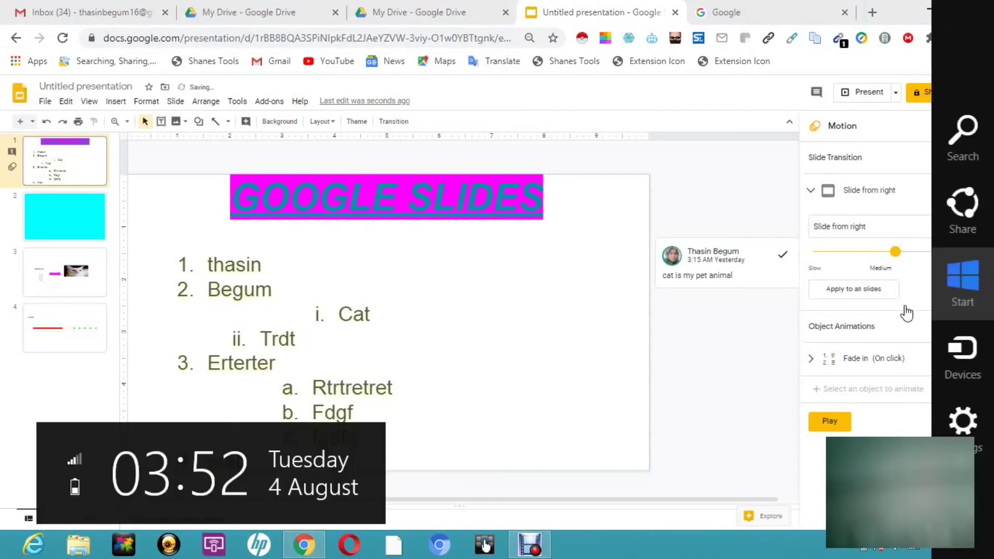
left_click(866, 288)
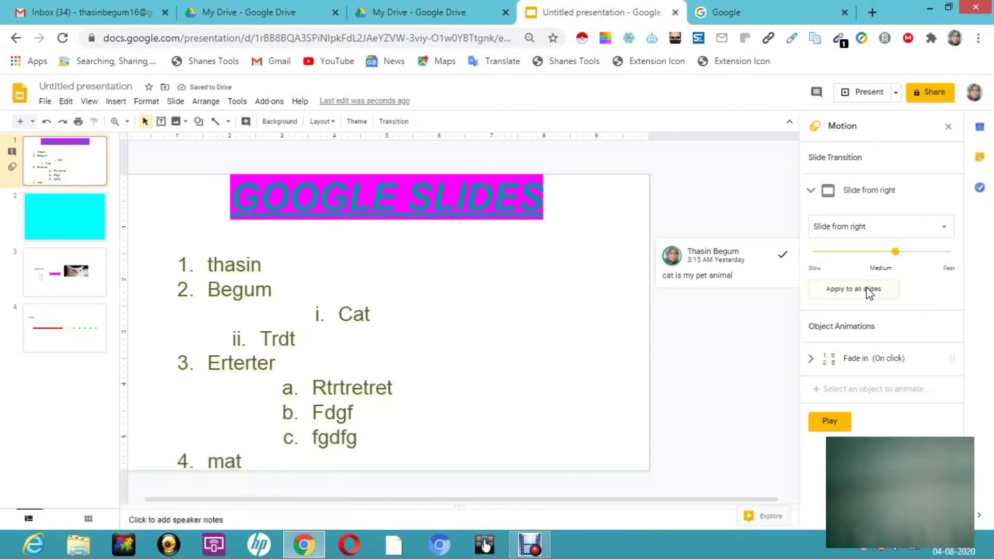
left_click(865, 287)
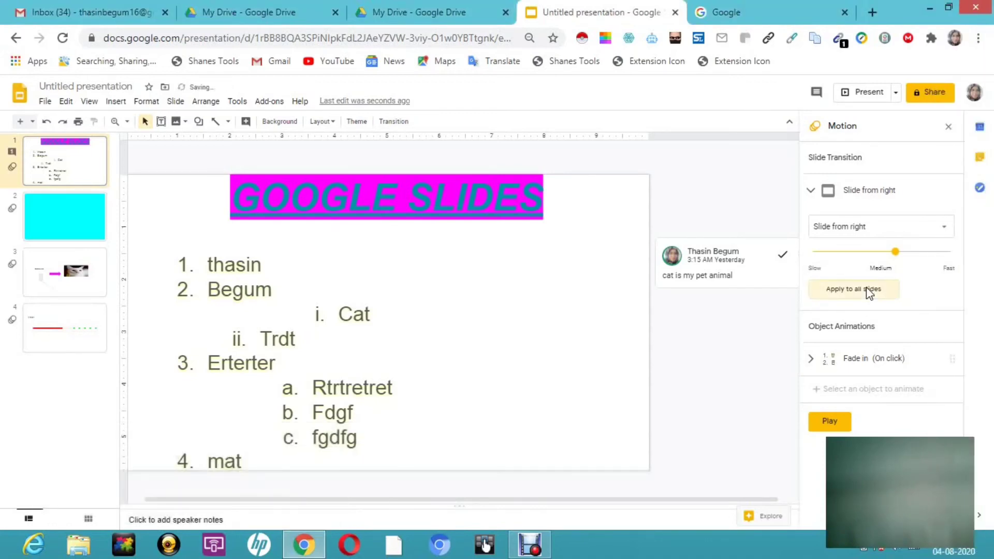
- Change the numbered list's animation to Disappear, starting On click, and apply it by paragraph
left_click(875, 360)
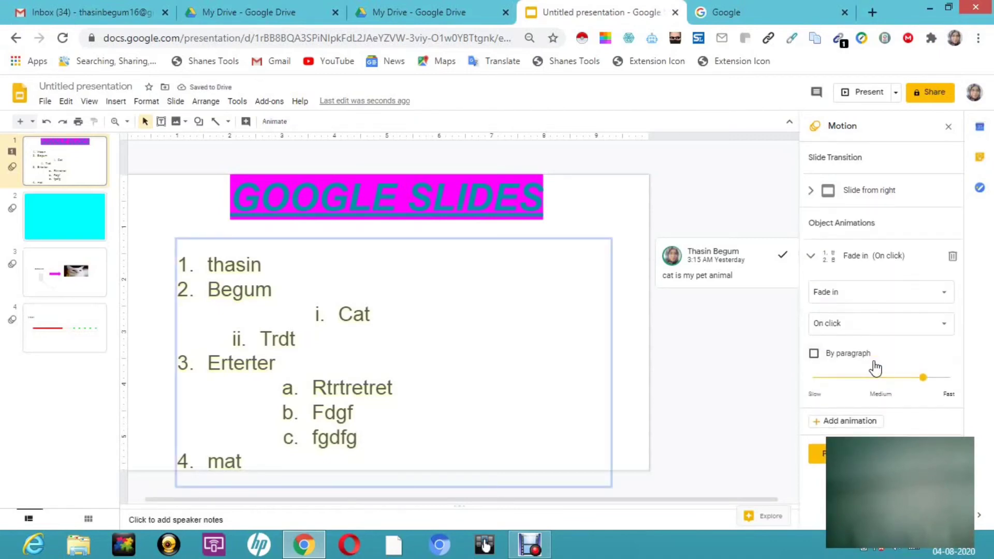
key("super+c")
left_click(753, 400)
left_click(851, 293)
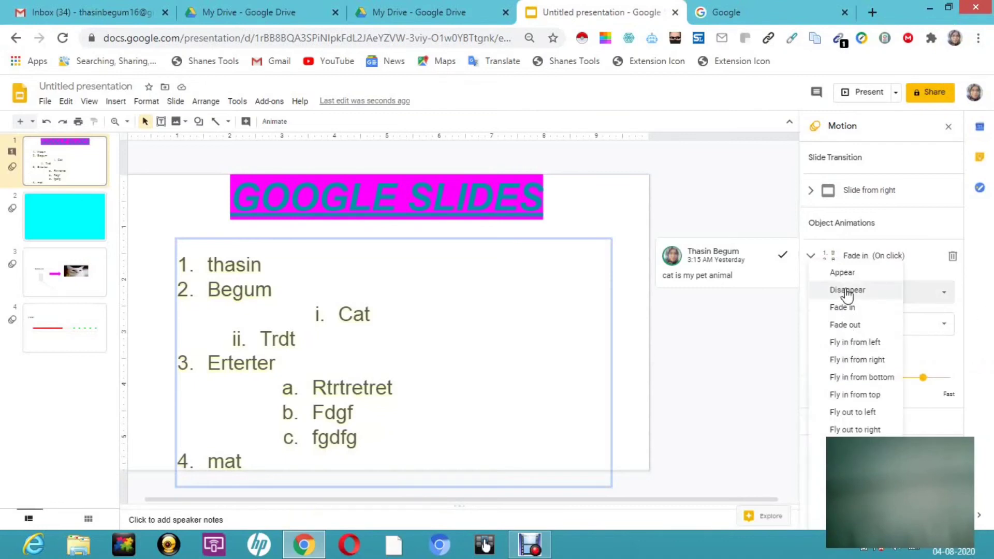
left_click(846, 292)
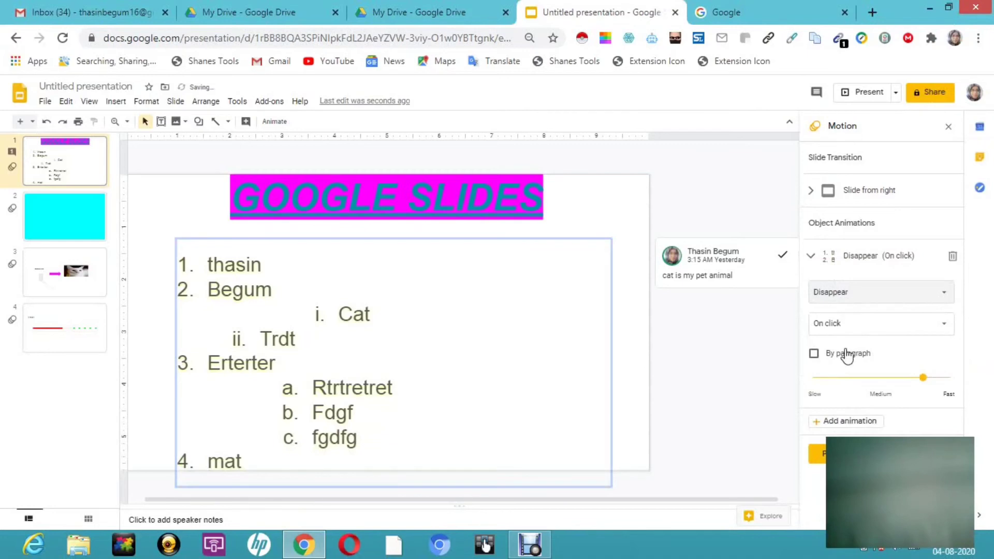
left_click(866, 328)
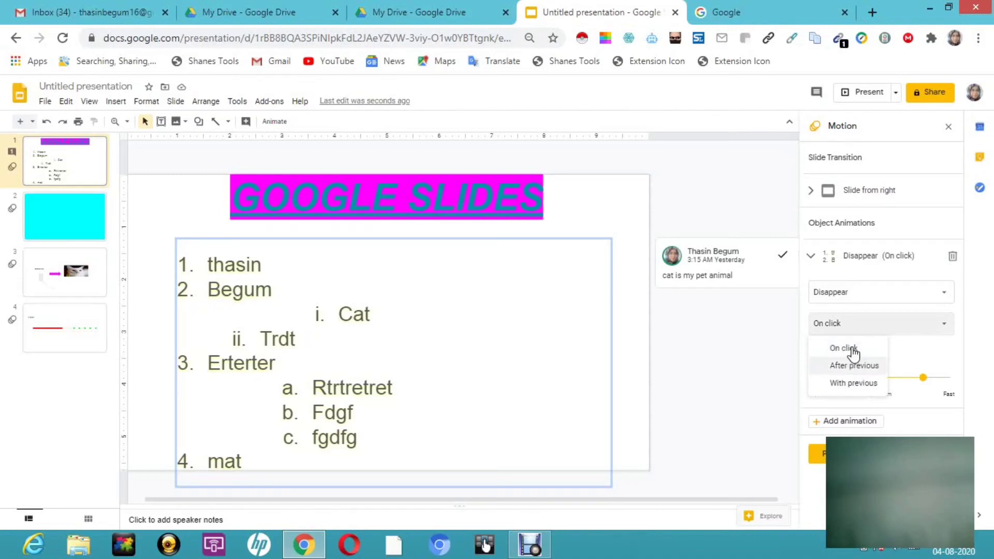
left_click(842, 348)
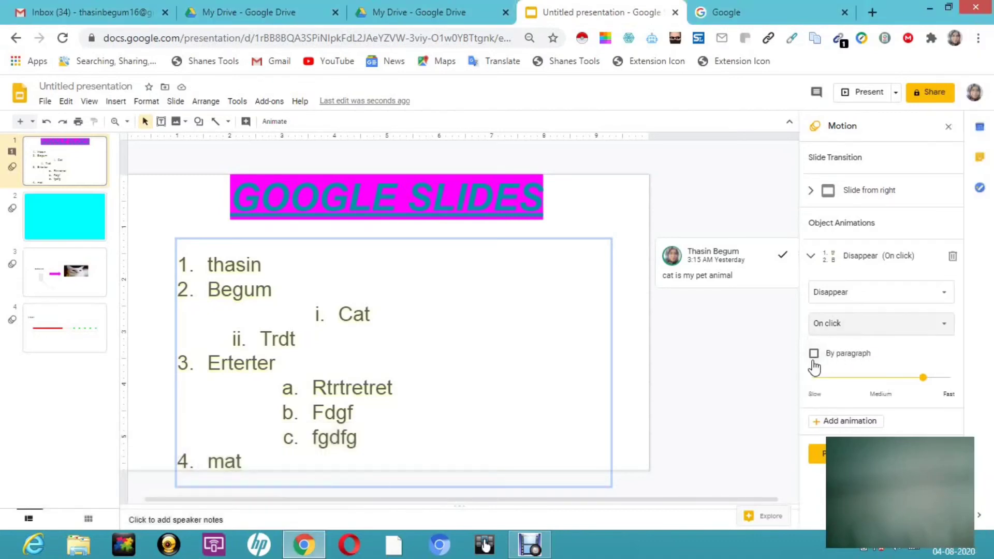
left_click(813, 358)
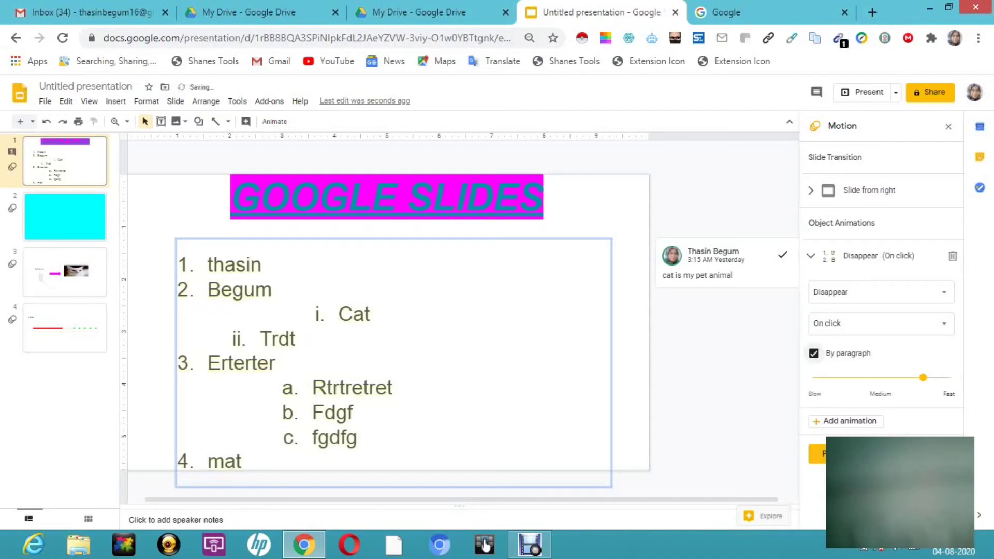
- Preview the list's by-paragraph animation on the slide, then check which list text it covers and deselect it
left_click(817, 454)
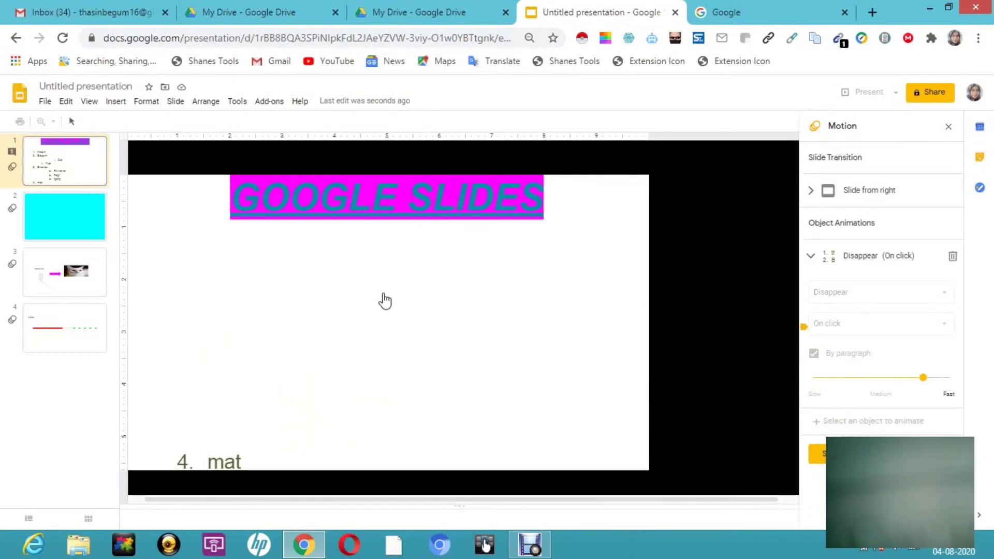
left_click(323, 271)
double_click(321, 271)
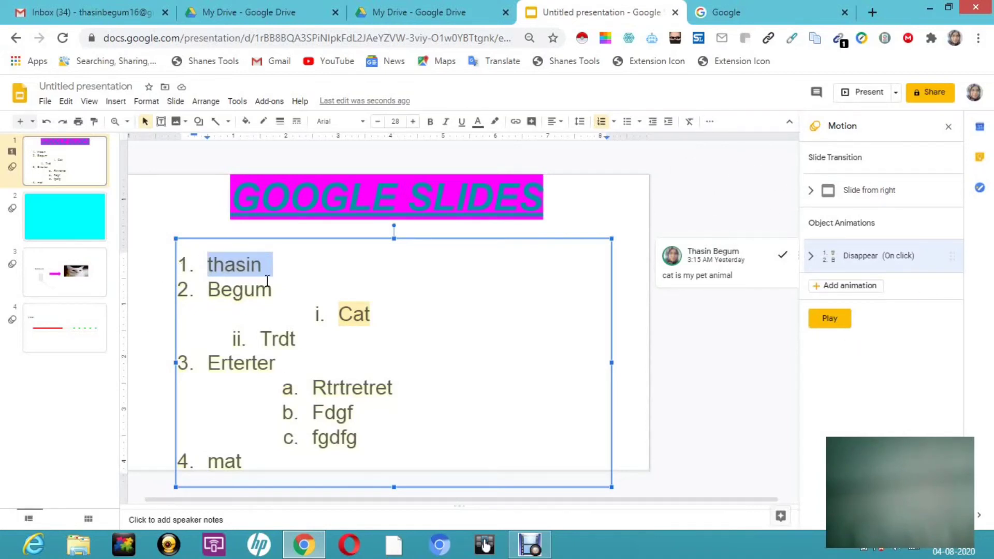
left_click_drag(326, 335, 458, 490)
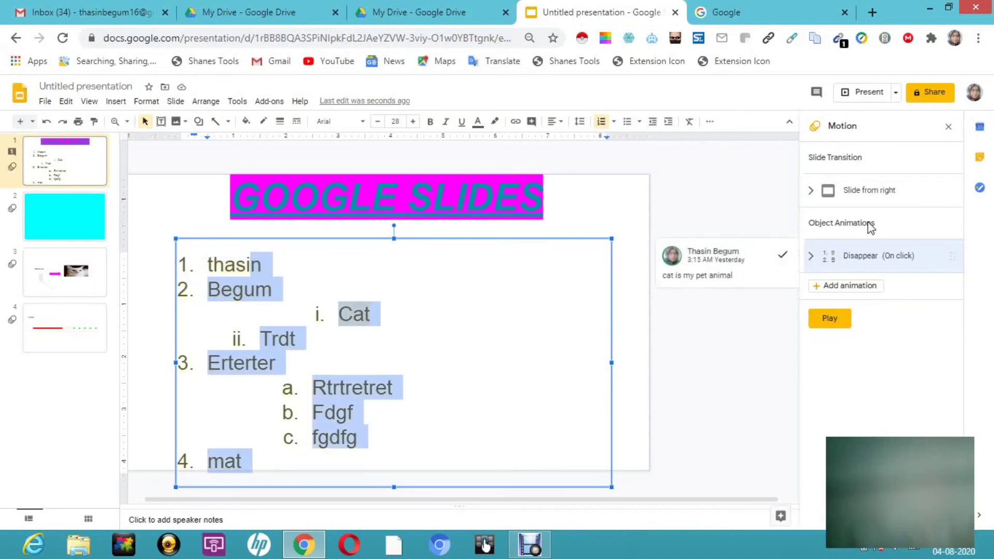
left_click(466, 235)
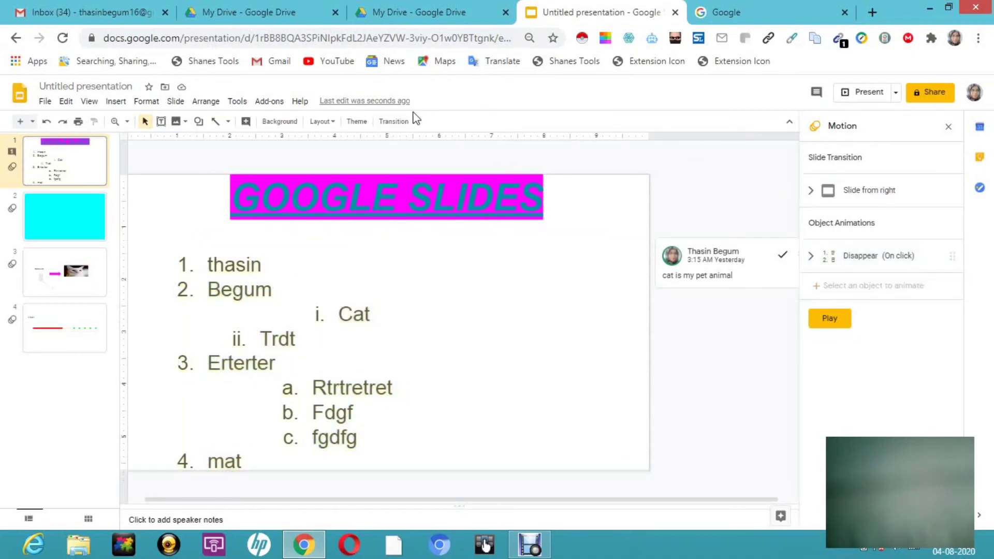
- Set the first slide's background to solid cyan
left_click(279, 122)
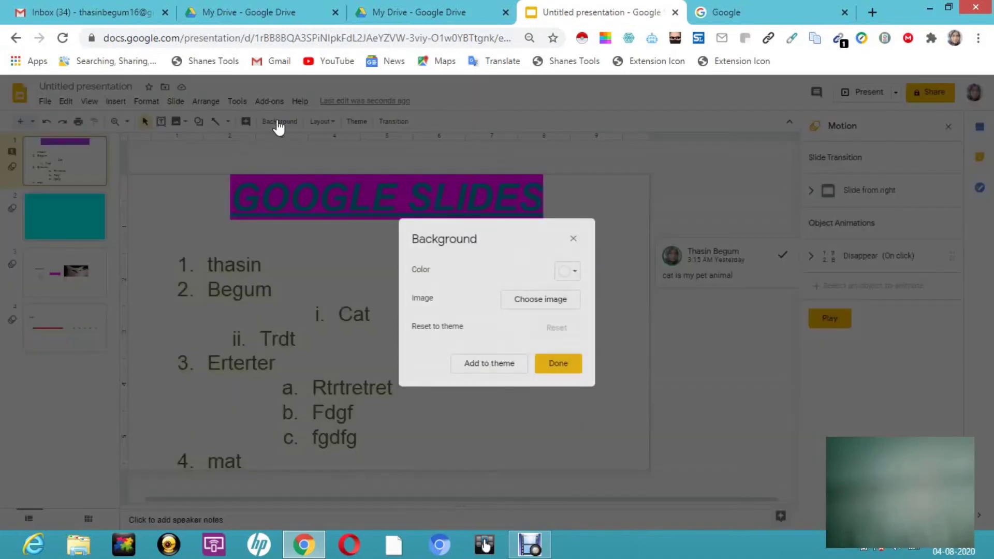
left_click(574, 277)
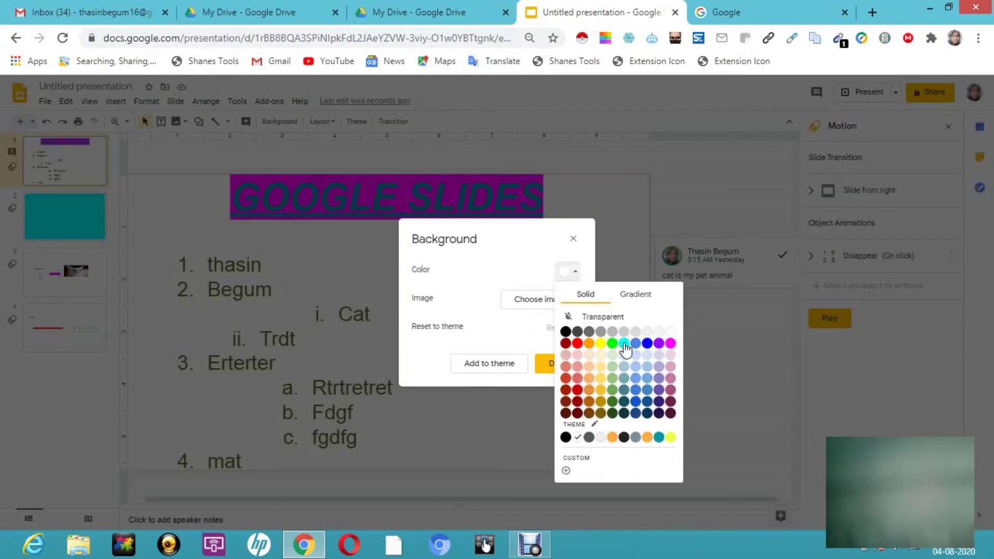
left_click(625, 344)
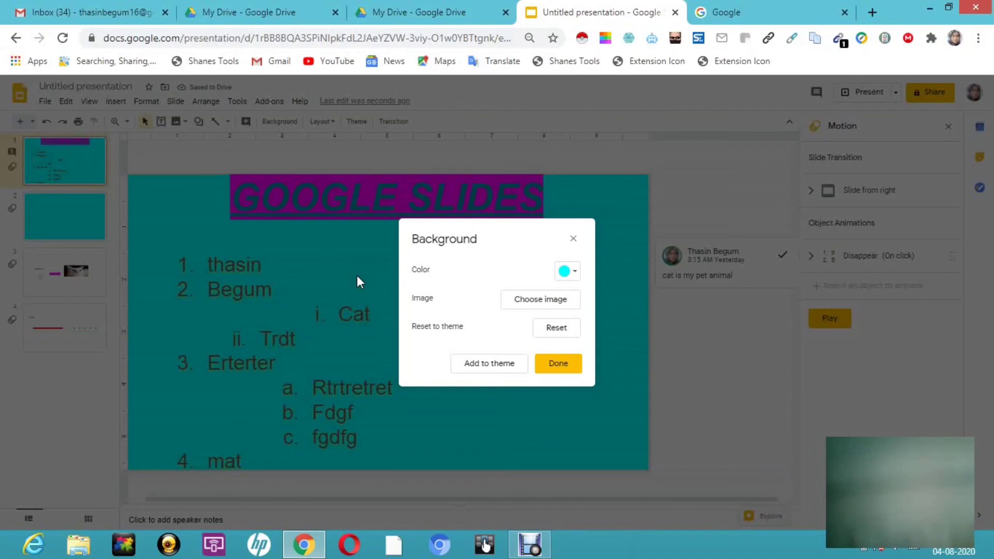
left_click(561, 366)
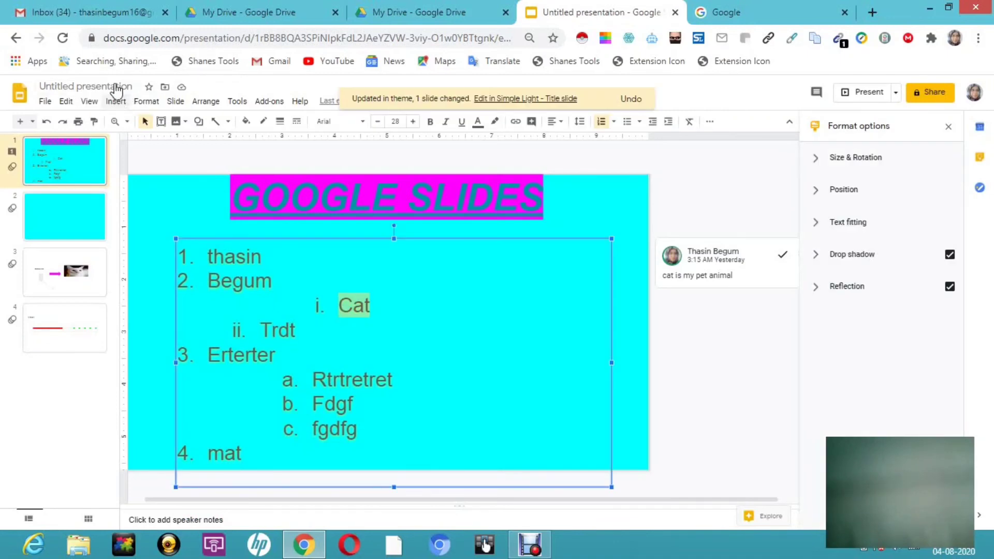
- Rename the presentation as gs1
left_click(115, 88)
key("Return")
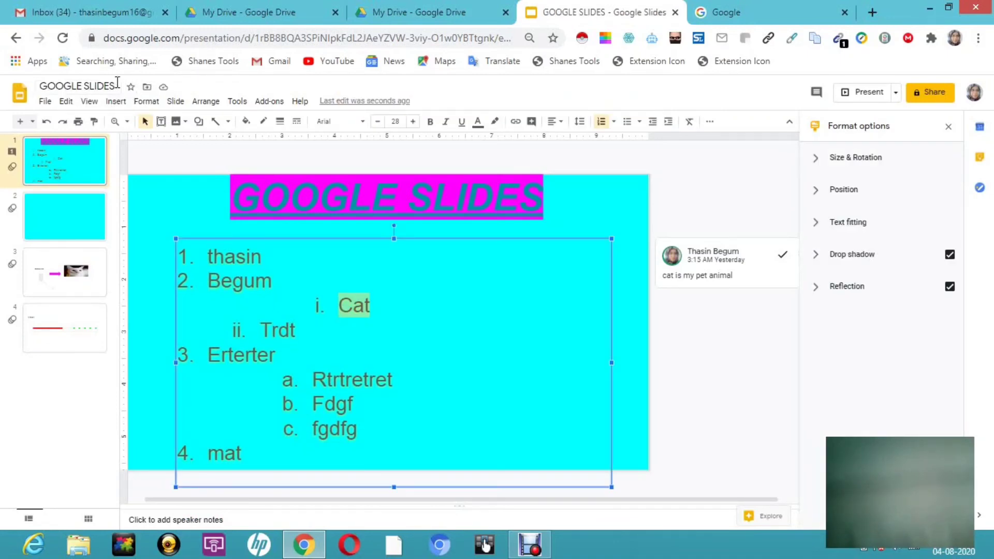
left_click(118, 87)
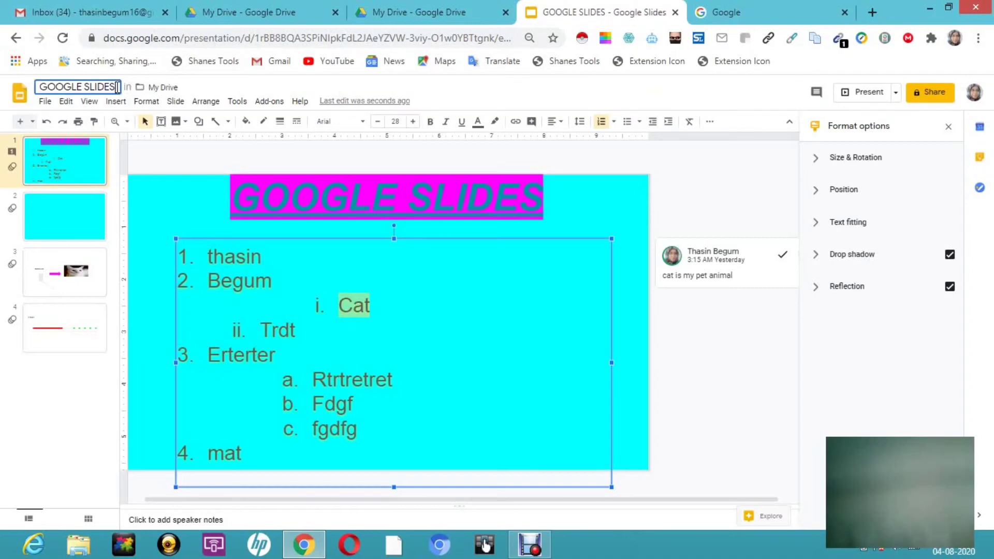
key("ctrl+a")
key("BackSpace")
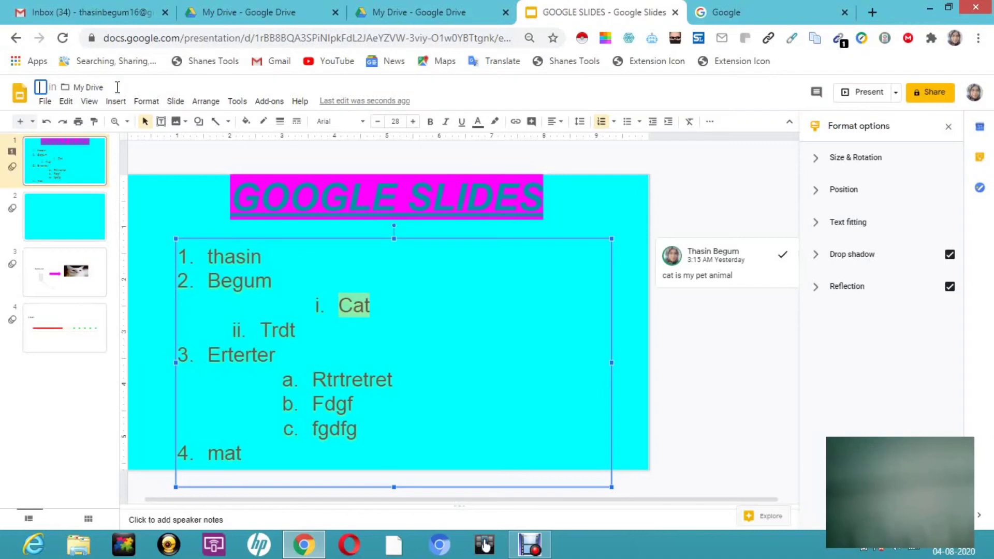
type("gs1")
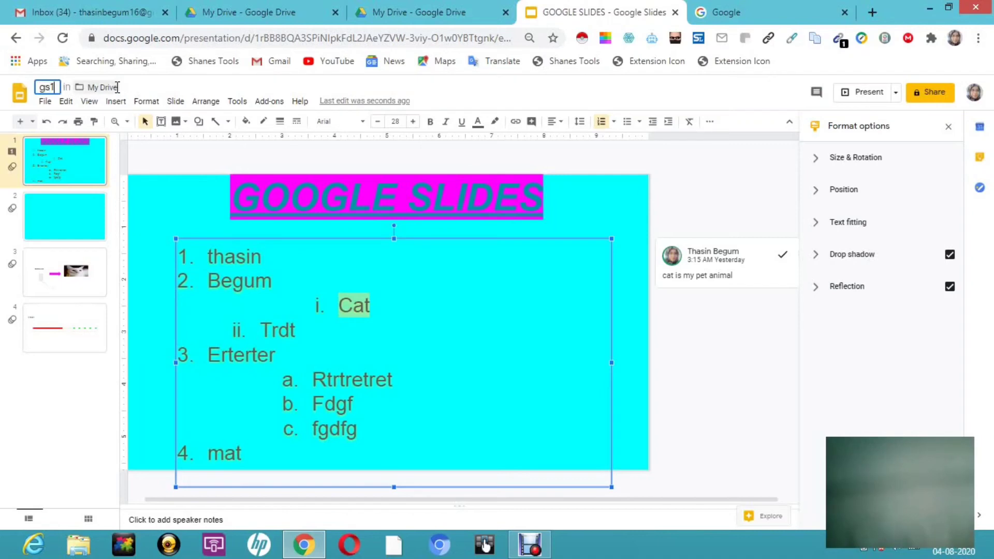
key("Return")
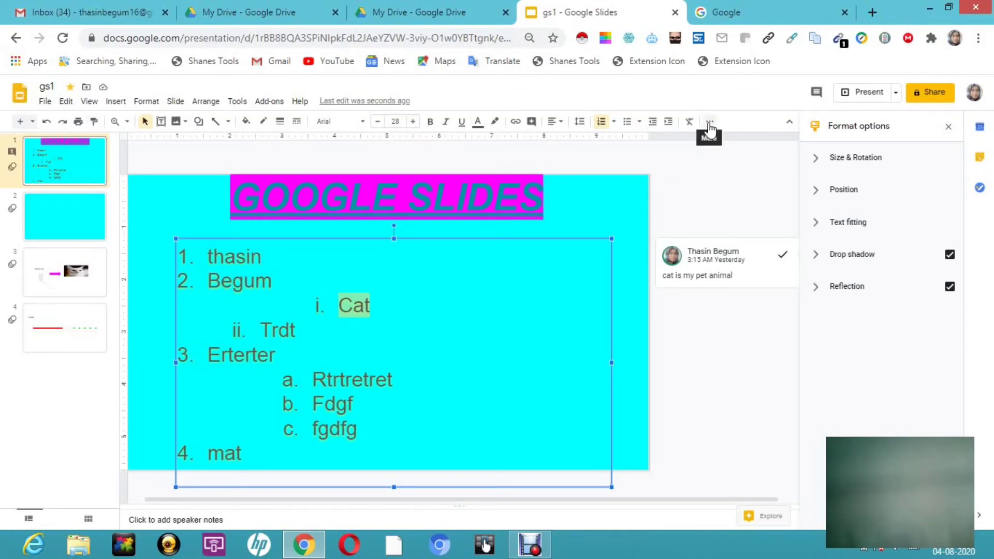
- In the sharing settings, turn the option for editors to change permissions and share off and back on, and close the sharing dialog
left_click(45, 102)
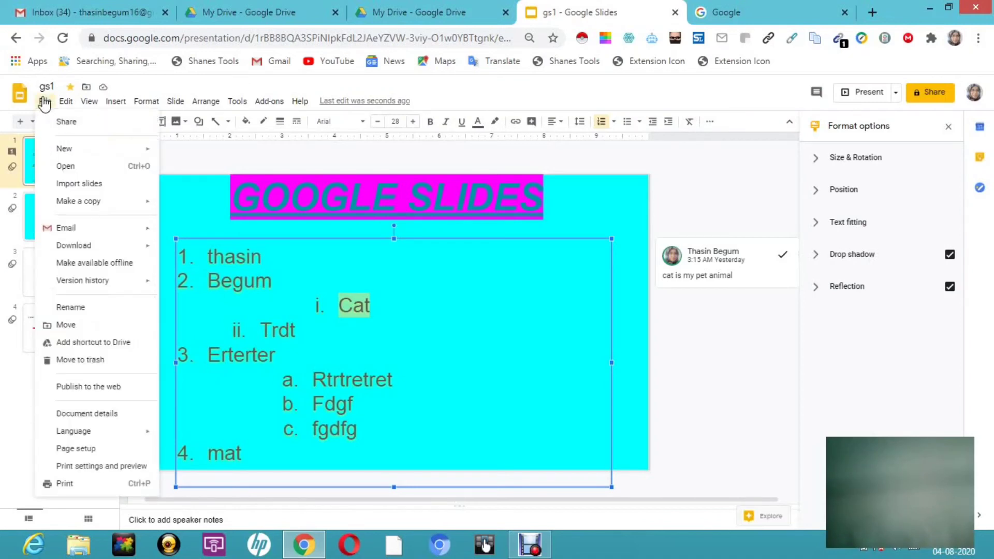
left_click(67, 122)
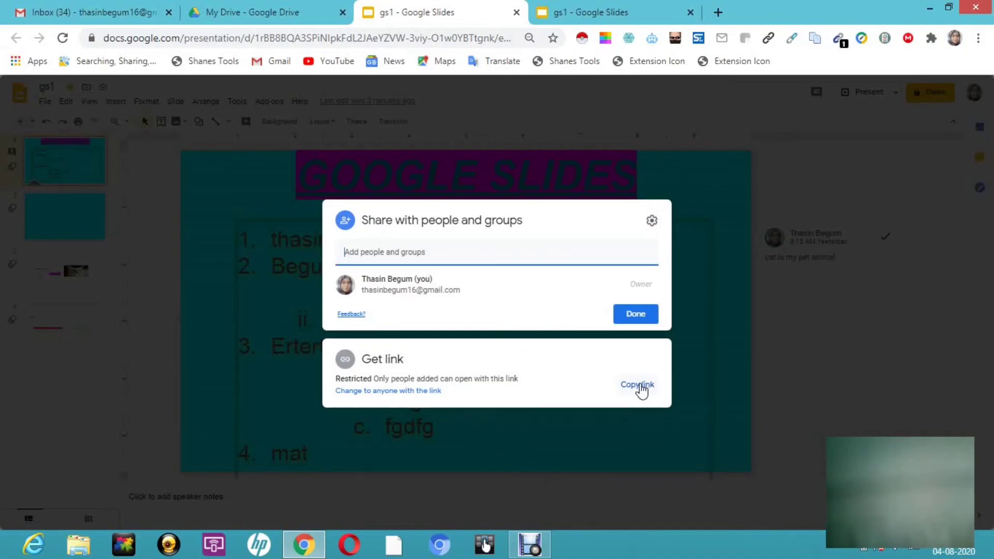
left_click(653, 222)
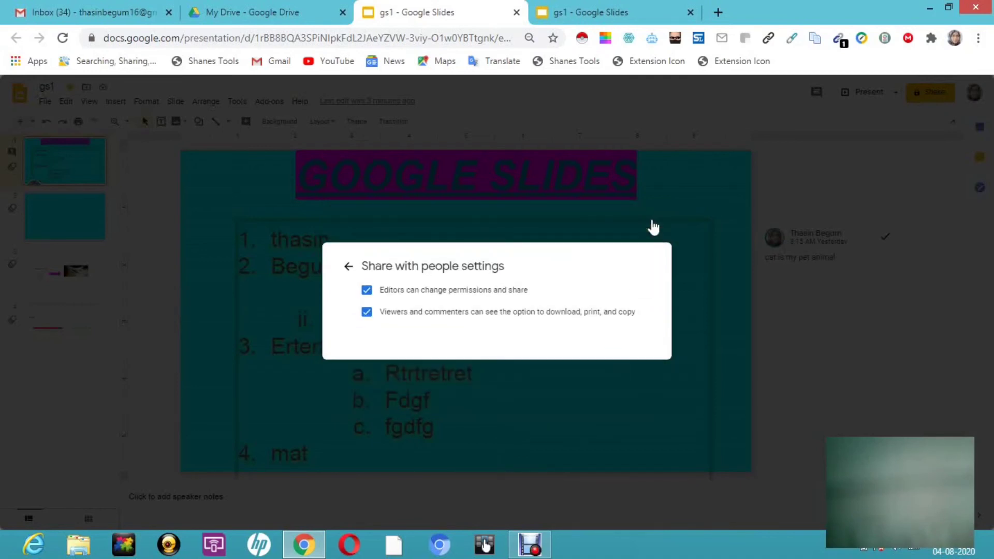
left_click(367, 291)
left_click(367, 291)
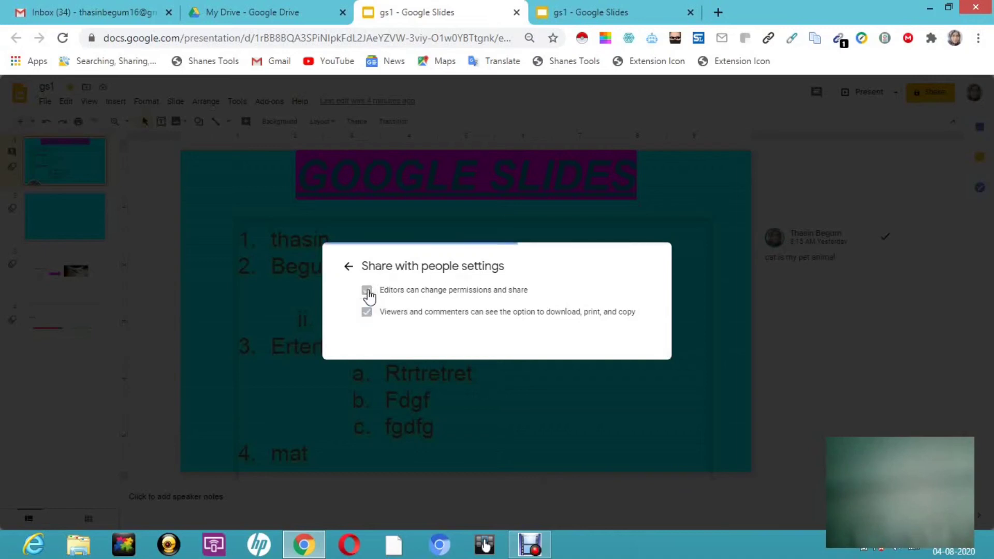
left_click(348, 268)
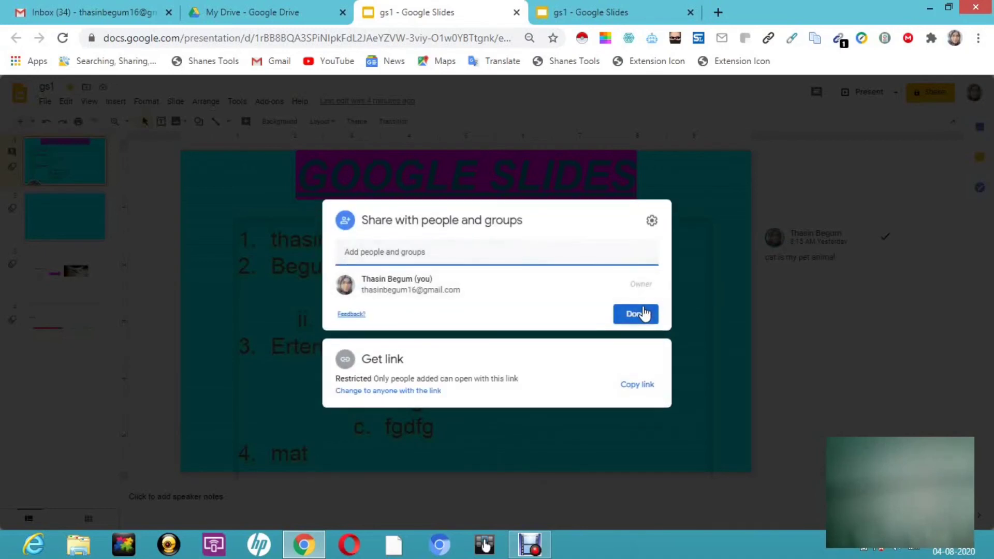
left_click(680, 169)
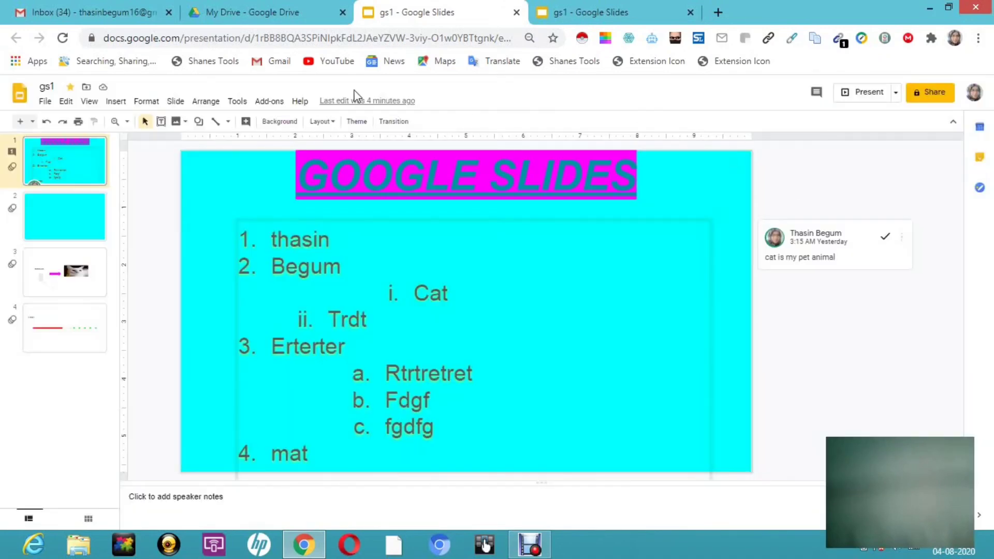
- Create a new presentation from the Wedding template in the template gallery
left_click(40, 105)
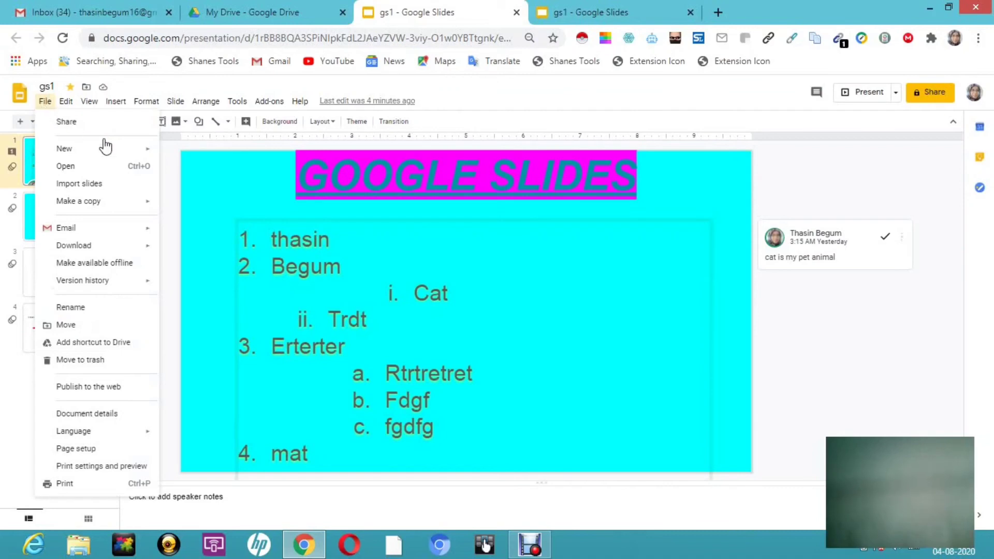
mouse_move(108, 147)
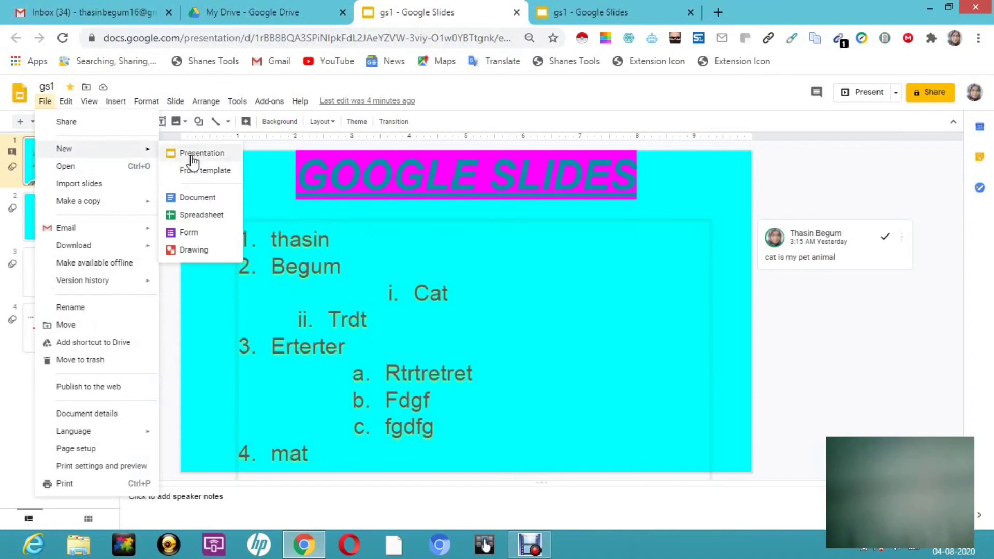
left_click(222, 178)
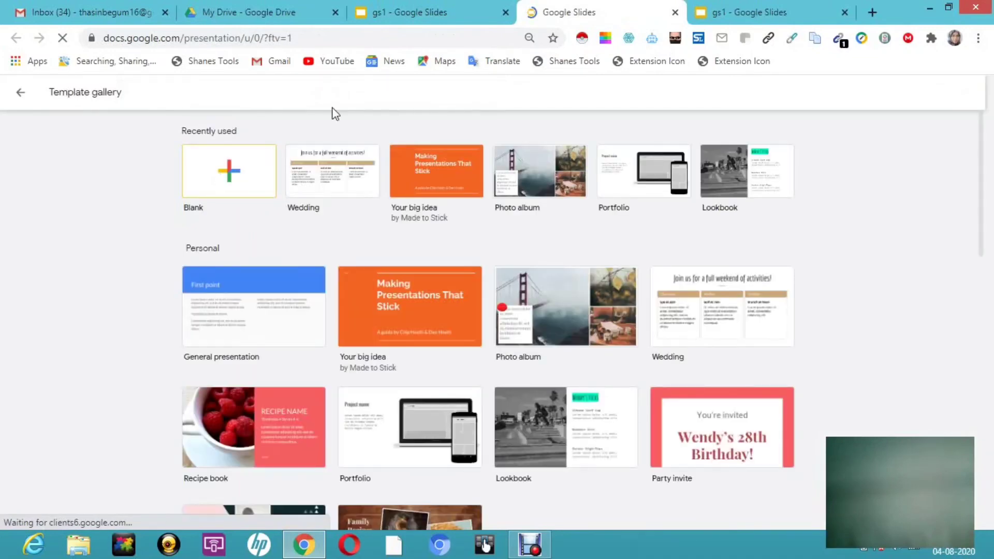
left_click(350, 175)
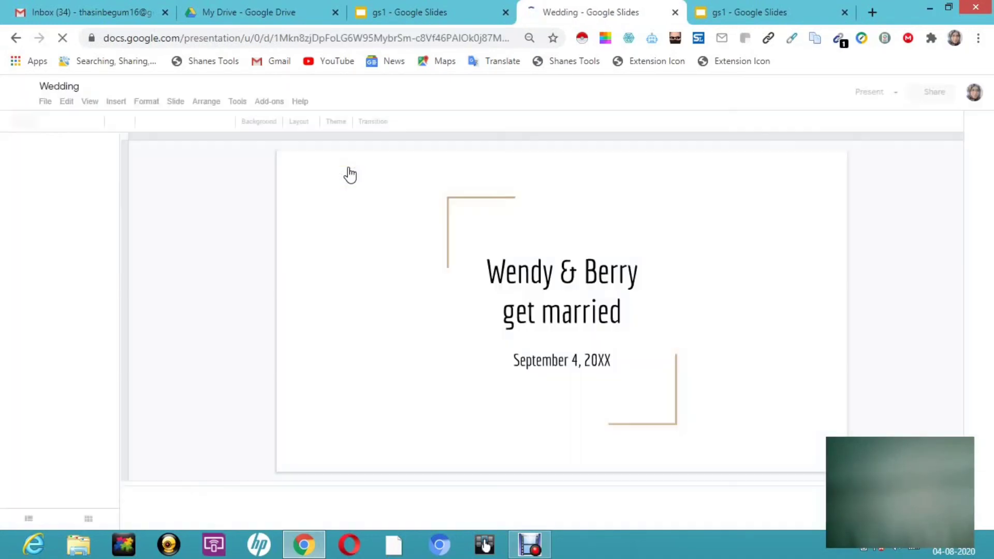